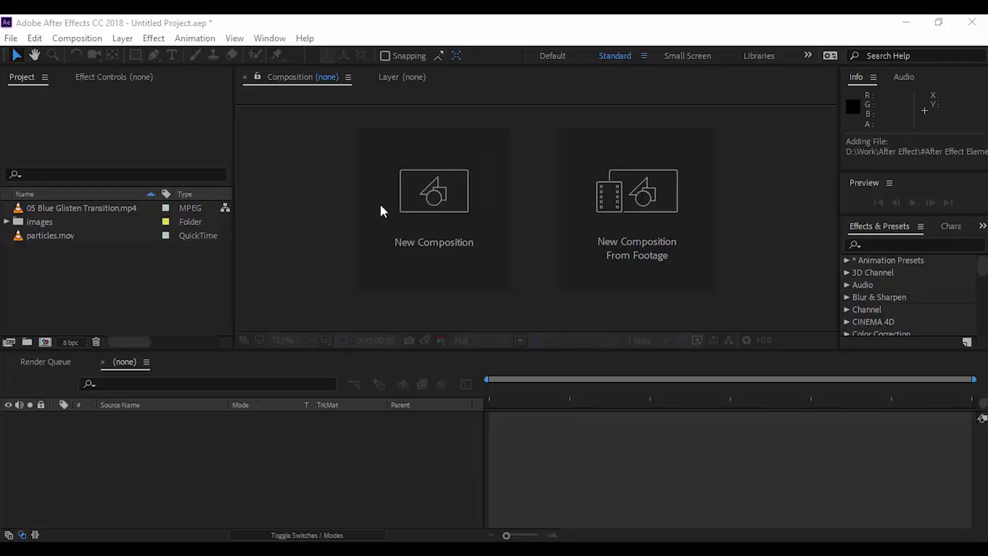
Create a composition named placeholder 1 with a width of 800 px and a height of 800 px.
{"action": "left_click", "coordinate": [446, 212]}
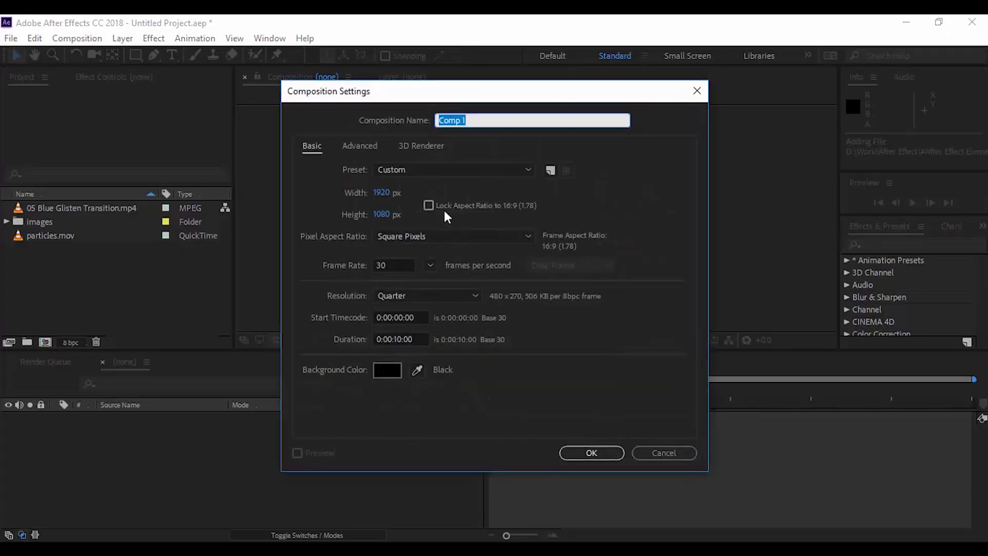
{"action": "left_click", "coordinate": [382, 193]}
{"action": "type", "text": "800"}
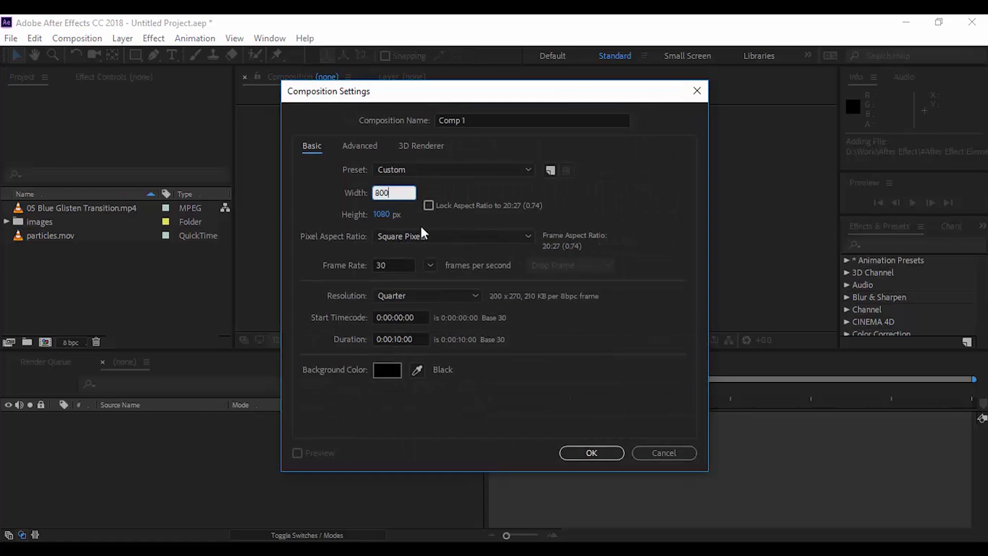
{"action": "key", "text": "Tab"}
{"action": "type", "text": "800"}
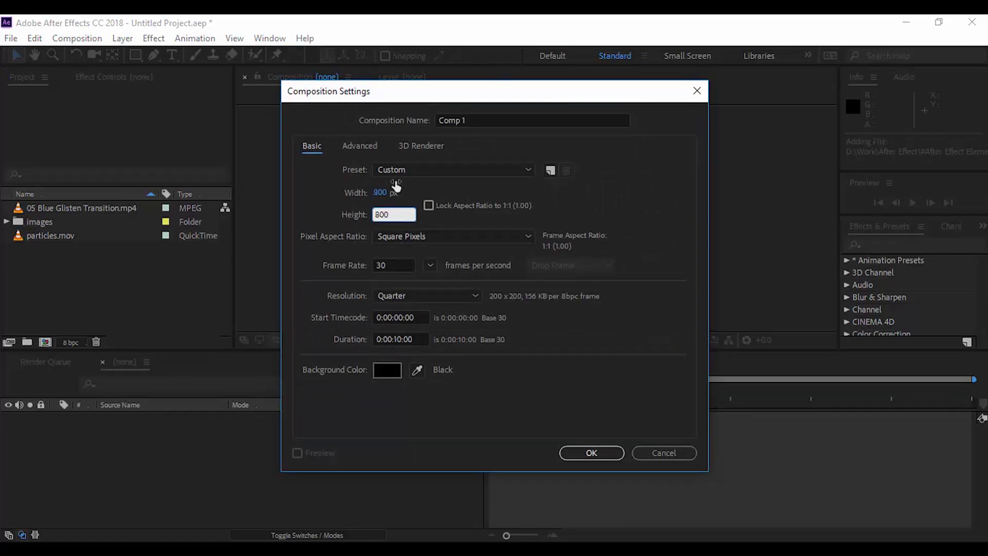
{"action": "left_click", "coordinate": [471, 120]}
{"action": "type", "text": "pl"}
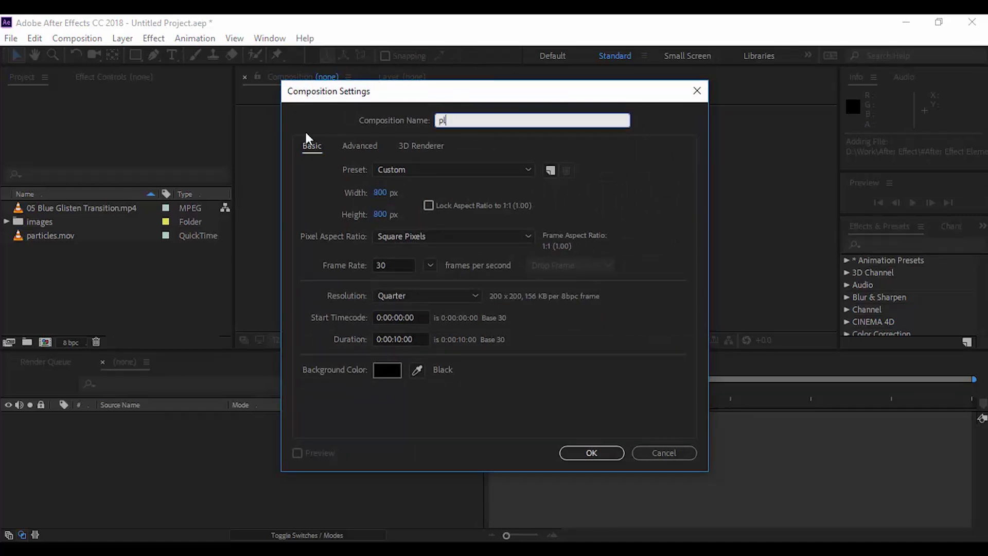
{"action": "type", "text": "aceholder 1"}
{"action": "key", "text": "Return"}
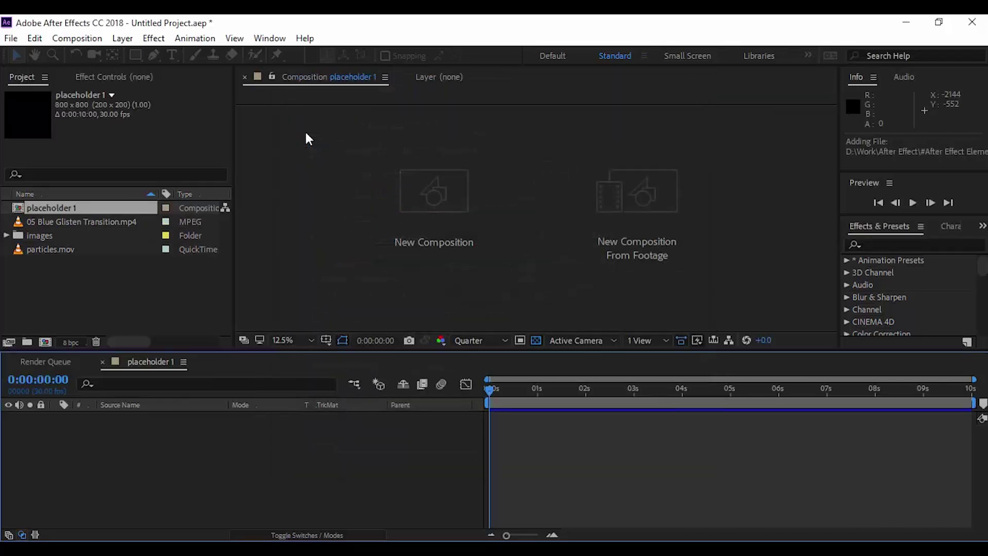
Add a full-frame rectangle shape layer to placeholder 1 with a 56 px white stroke and no fill.
{"action": "scroll", "coordinate": [552, 246], "scroll_direction": "up", "scroll_amount": 4}
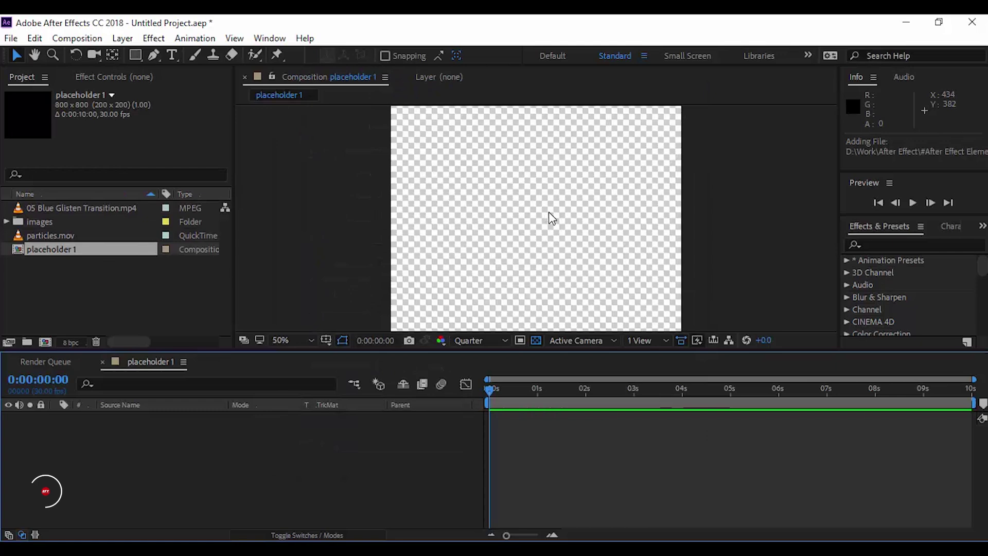
{"action": "left_click", "coordinate": [137, 56]}
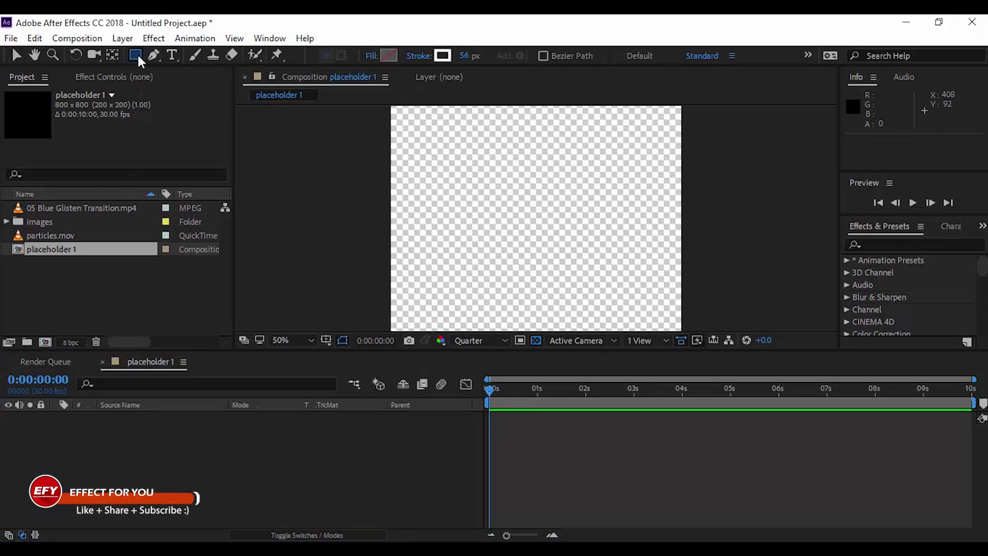
{"action": "double_click", "coordinate": [137, 54]}
{"action": "key", "text": "v"}
{"action": "scroll", "coordinate": [648, 150], "scroll_direction": "down", "scroll_amount": 2}
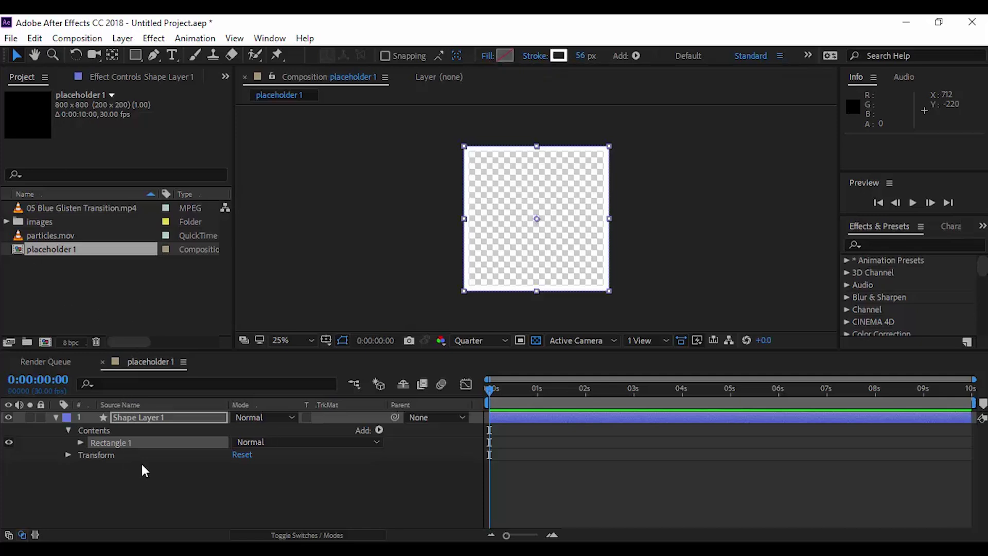
{"action": "left_click", "coordinate": [56, 418]}
{"action": "left_click", "coordinate": [183, 489]}
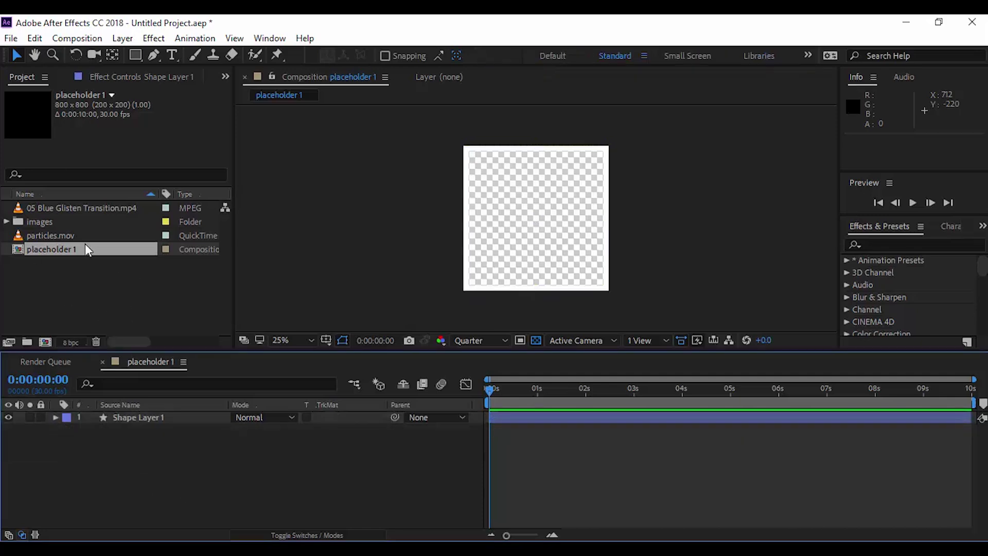
Place 13.jpg from the images folder beneath the rectangle shape layer in placeholder 1.
{"action": "left_click", "coordinate": [89, 286]}
{"action": "left_click", "coordinate": [7, 221]}
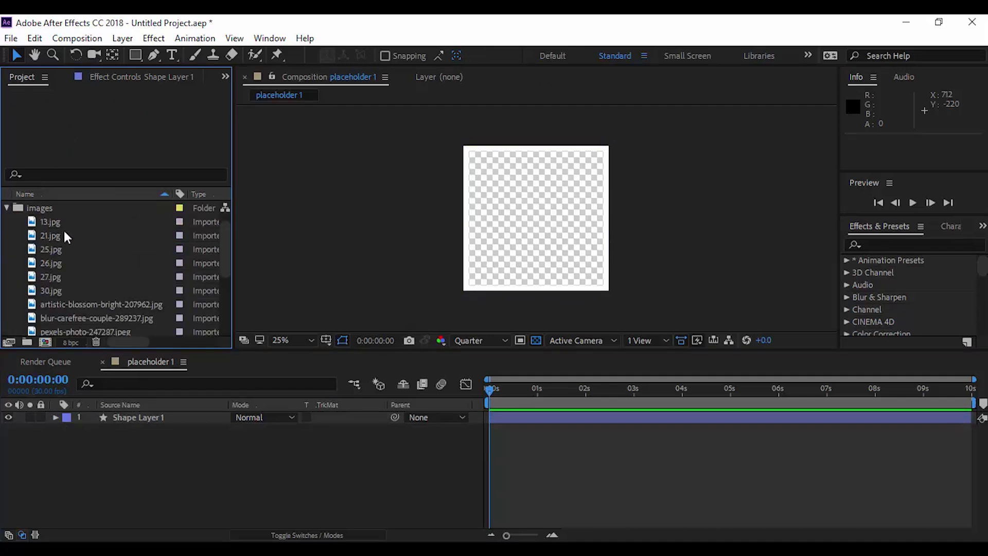
{"action": "left_click", "coordinate": [67, 224]}
{"action": "left_click_drag", "start_coordinate": [38, 221], "coordinate": [159, 448]}
Scale the 13.jpg layer down proportionally to about 28% so it fills the white frame.
{"action": "key", "text": "comma"}
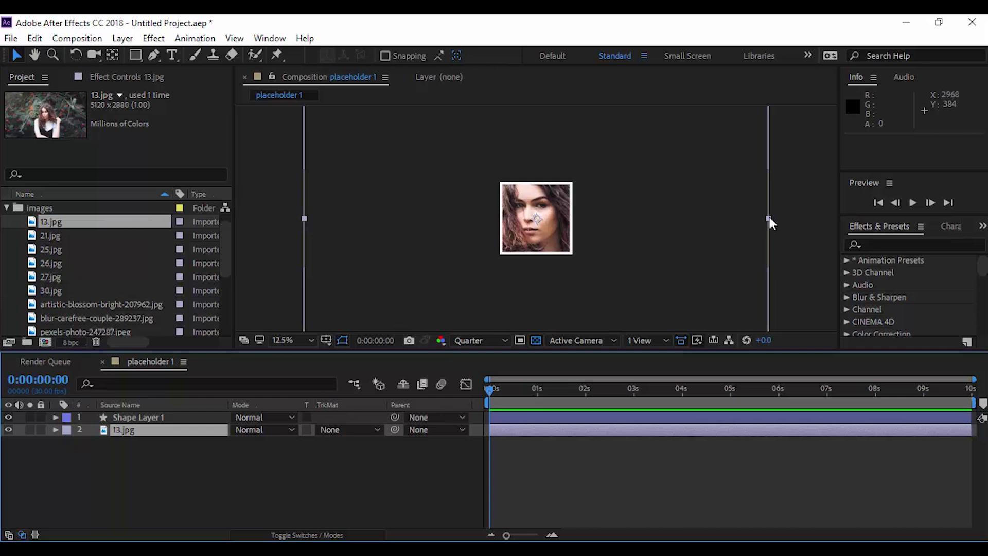
{"action": "left_click_drag", "start_coordinate": [769, 220], "coordinate": [605, 221]}
{"action": "key", "text": "period"}
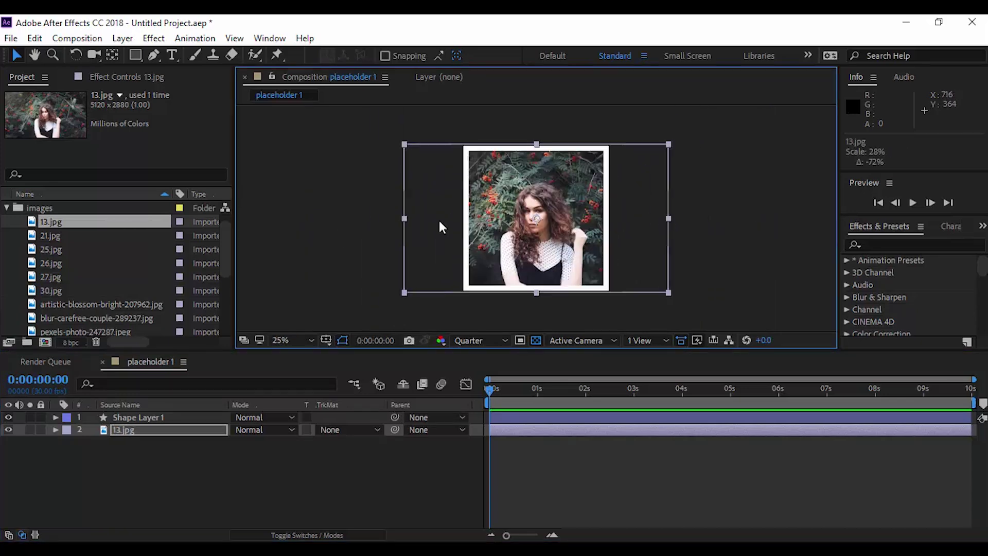
{"action": "left_click", "coordinate": [294, 471]}
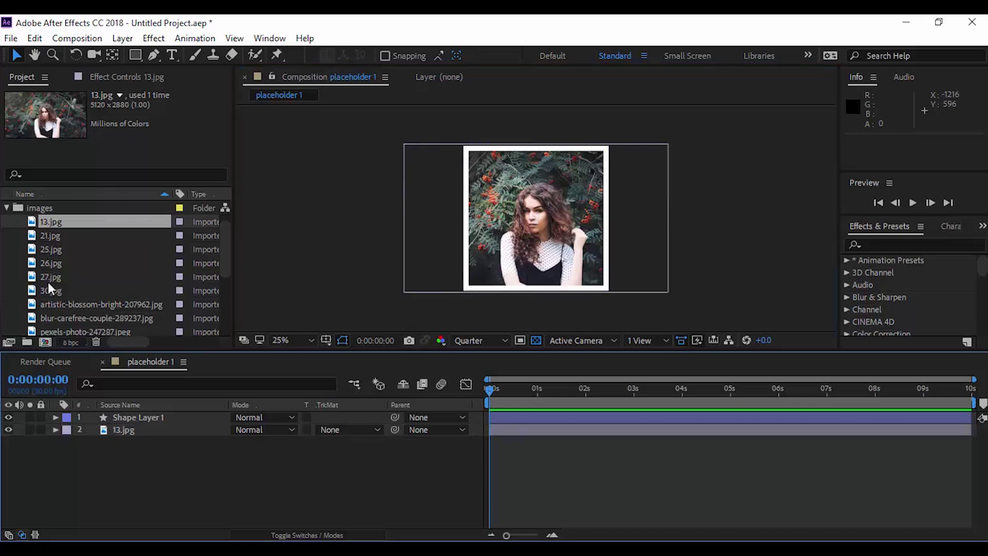
Create a second composition with a width of 1920 px and a height of 1080 px, then collapse the images folder.
{"action": "left_click", "coordinate": [46, 343]}
{"action": "left_click", "coordinate": [380, 193]}
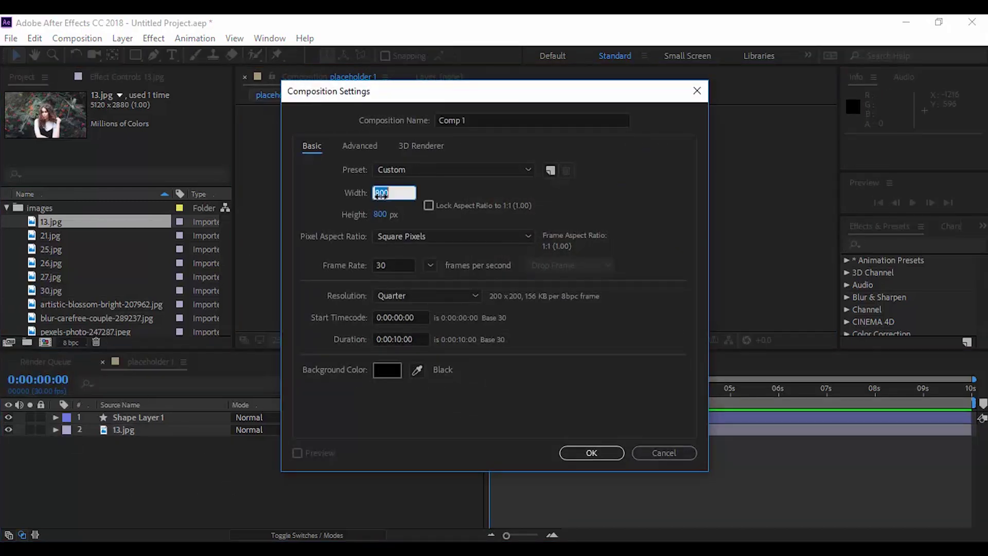
{"action": "type", "text": "1920"}
{"action": "key", "text": "Tab"}
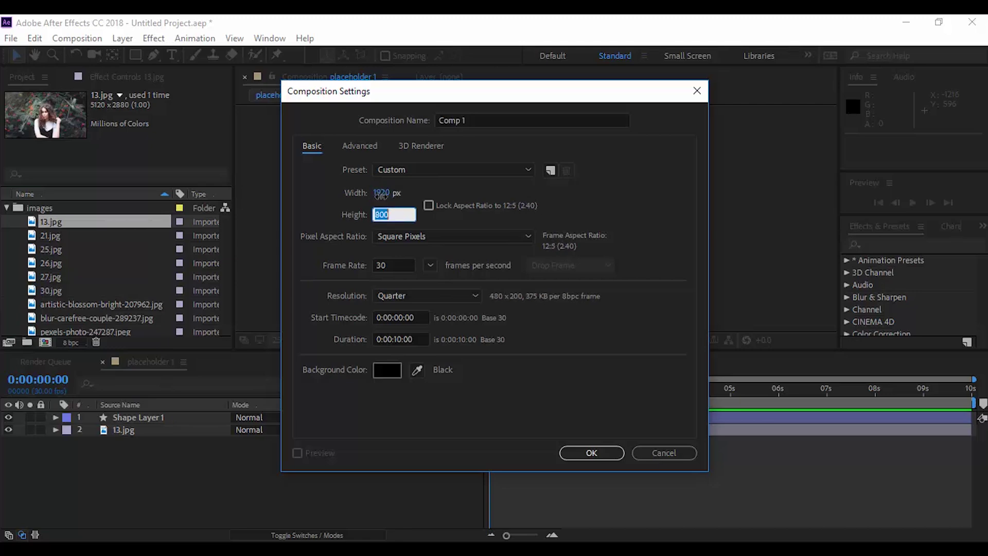
{"action": "type", "text": "1080"}
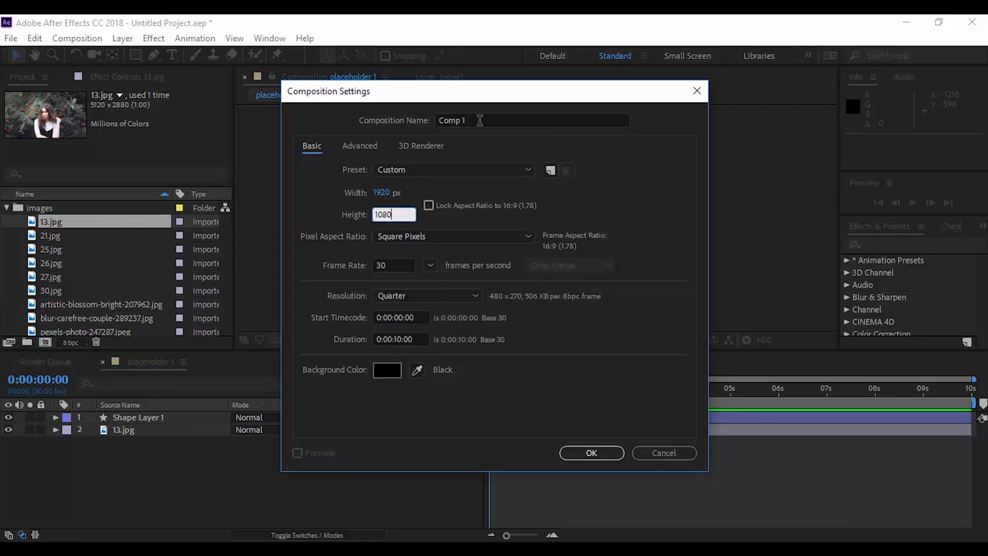
{"action": "left_click", "coordinate": [600, 455]}
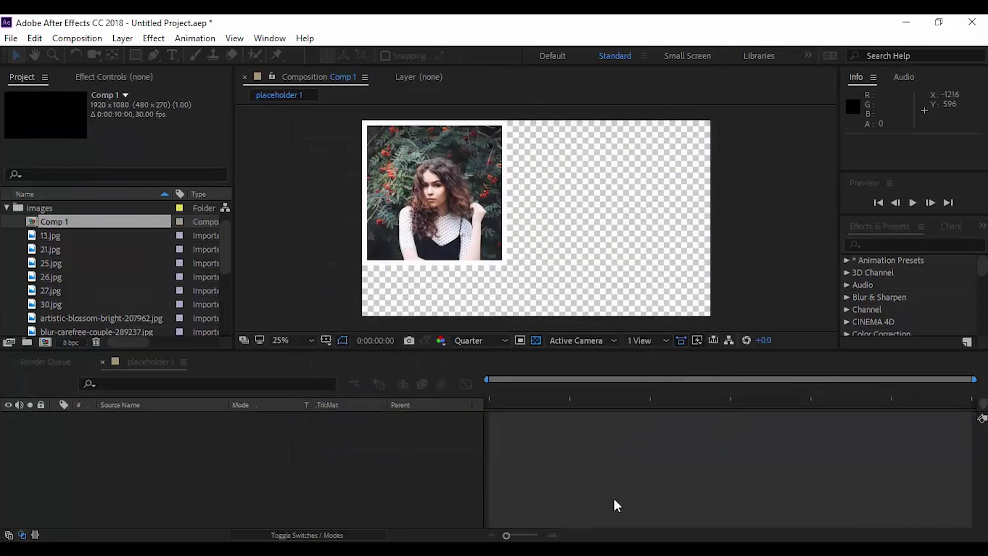
{"action": "scroll", "coordinate": [93, 265], "scroll_direction": "up", "scroll_amount": 1}
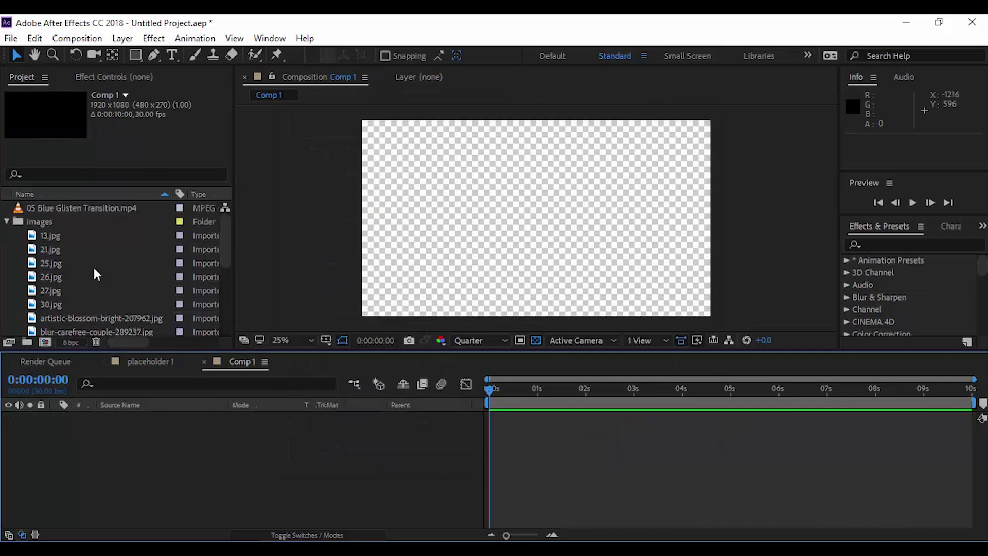
{"action": "left_click", "coordinate": [6, 222]}
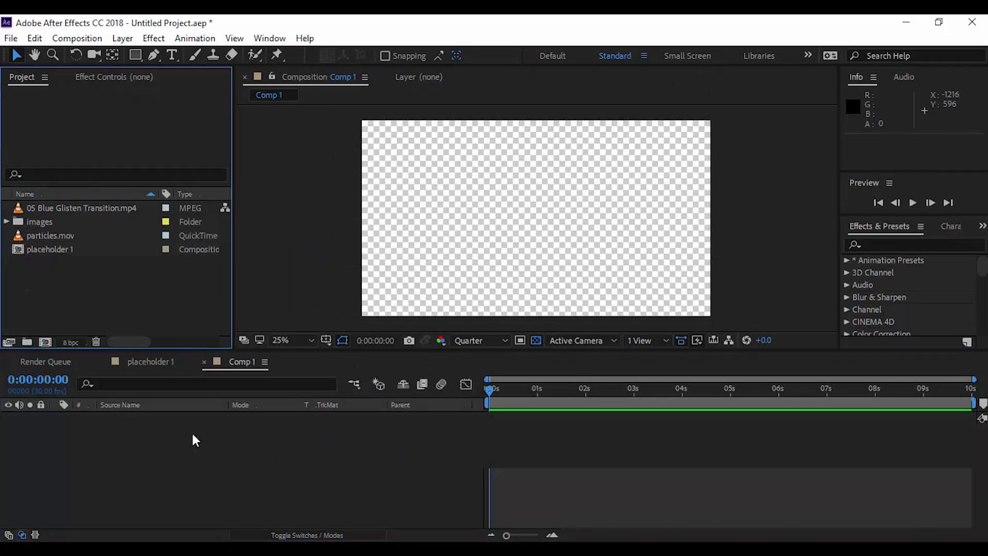
Add a 1920 × 1080 px dark gray solid layer named bg to the new composition.
{"action": "right_click", "coordinate": [239, 446]}
{"action": "mouse_move", "coordinate": [304, 290]}
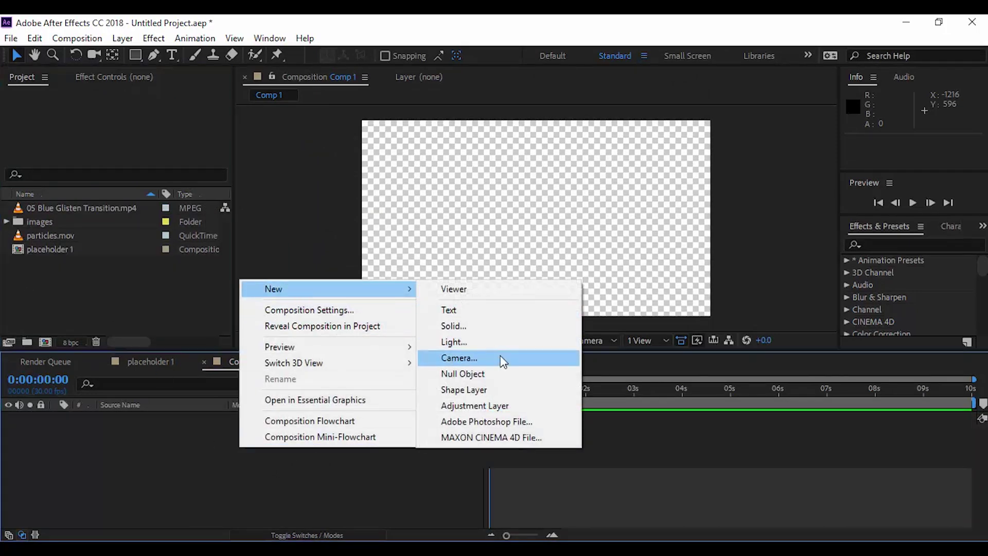
{"action": "left_click", "coordinate": [464, 325]}
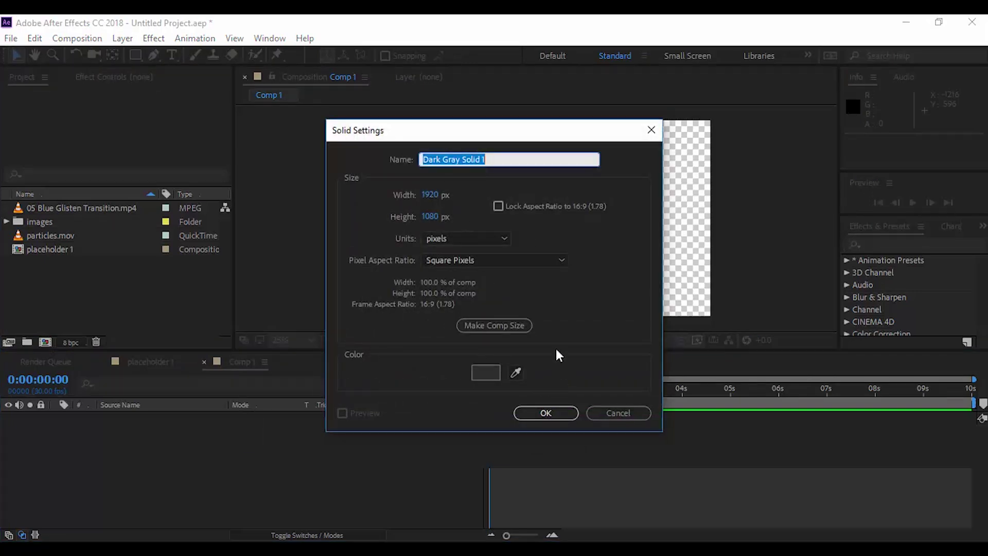
{"action": "type", "text": "bg"}
{"action": "key", "text": "Return"}
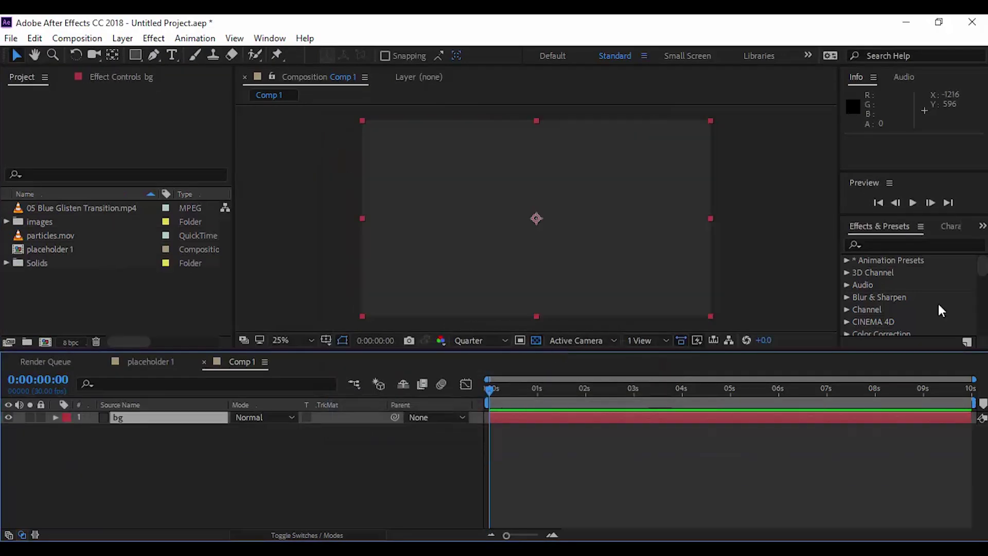
Apply the Gradient Ramp effect to the bg solid and set its ramp shape to Radial Ramp.
{"action": "left_click", "coordinate": [883, 244]}
{"action": "type", "text": "ramp"}
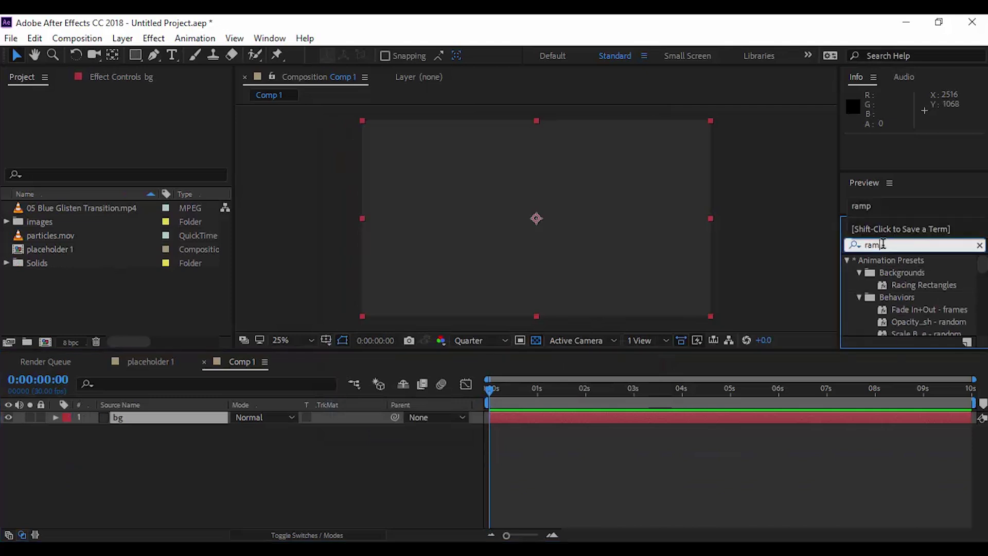
{"action": "left_click_drag", "start_coordinate": [922, 270], "coordinate": [578, 214]}
{"action": "left_click", "coordinate": [179, 168]}
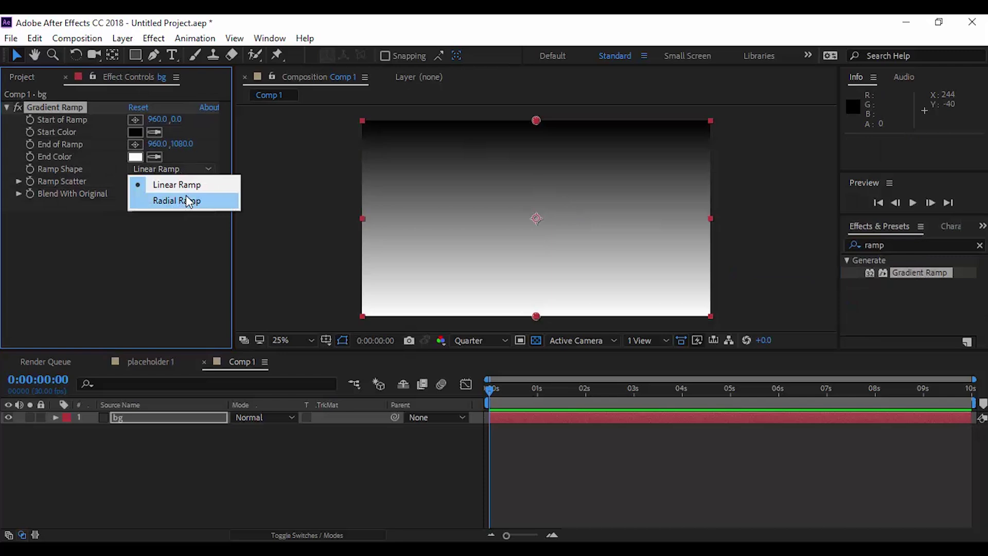
{"action": "left_click", "coordinate": [187, 196]}
Set the ramp's start color to light gray and move its start to about 944, 208 and its end to about 1008, 1384.
{"action": "left_click", "coordinate": [135, 132]}
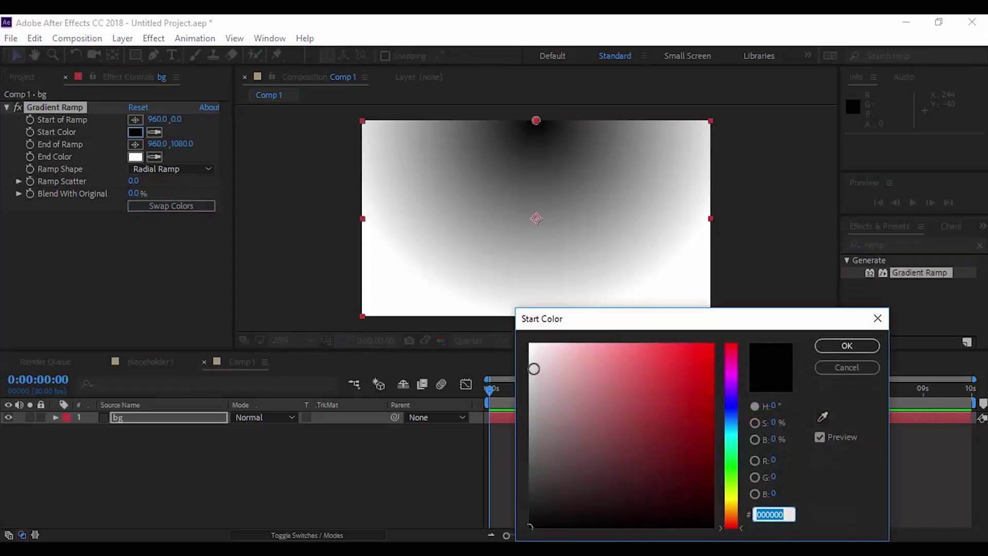
{"action": "left_click", "coordinate": [532, 350]}
{"action": "left_click", "coordinate": [848, 345]}
{"action": "mouse_move", "coordinate": [536, 168]}
{"action": "left_mouse_down"}
{"action": "mouse_move", "coordinate": [536, 206]}
{"action": "mouse_move", "coordinate": [535, 188]}
{"action": "left_mouse_up"}
{"action": "left_click_drag", "start_coordinate": [536, 267], "coordinate": [540, 295]}
{"action": "left_click", "coordinate": [135, 131]}
{"action": "left_click", "coordinate": [531, 372]}
{"action": "left_click", "coordinate": [847, 345]}
{"action": "left_click", "coordinate": [577, 288]}
{"action": "scroll", "coordinate": [581, 215], "scroll_direction": "up", "scroll_amount": 1}
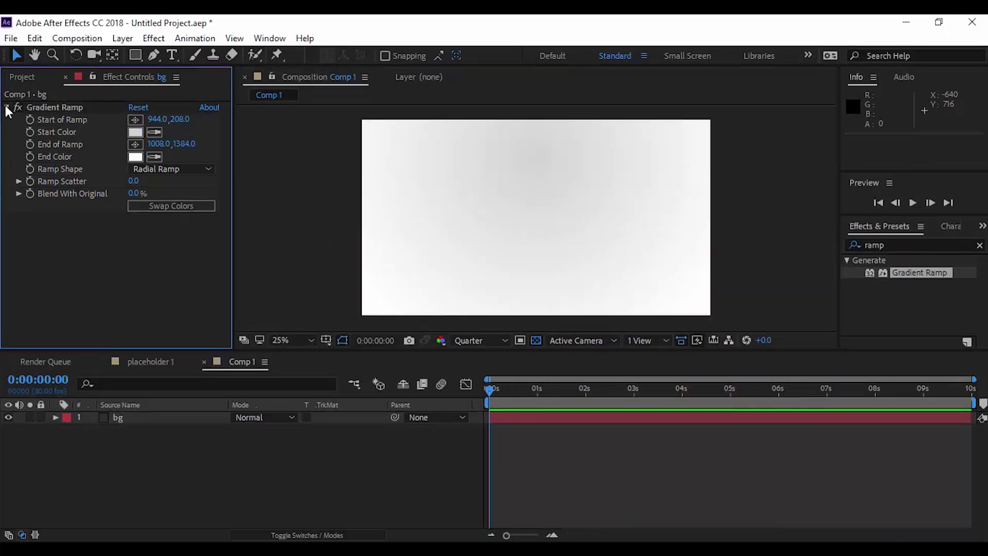
Lock the bg layer and place the placeholder 1 composition above it in Comp 1.
{"action": "left_click", "coordinate": [25, 76]}
{"action": "key", "text": "ctrl+l"}
{"action": "left_click", "coordinate": [57, 251]}
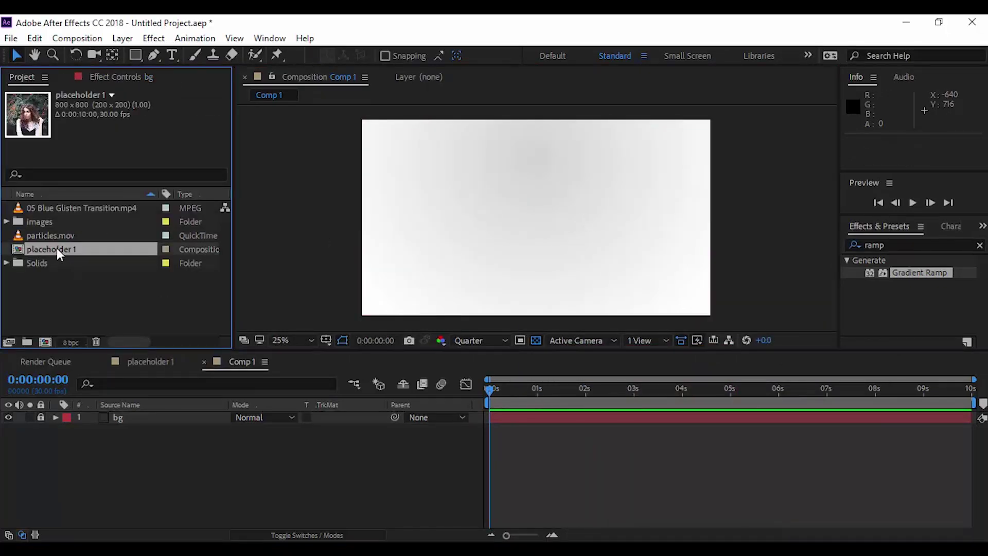
{"action": "left_click_drag", "start_coordinate": [36, 267], "coordinate": [124, 413]}
{"action": "left_click", "coordinate": [178, 502]}
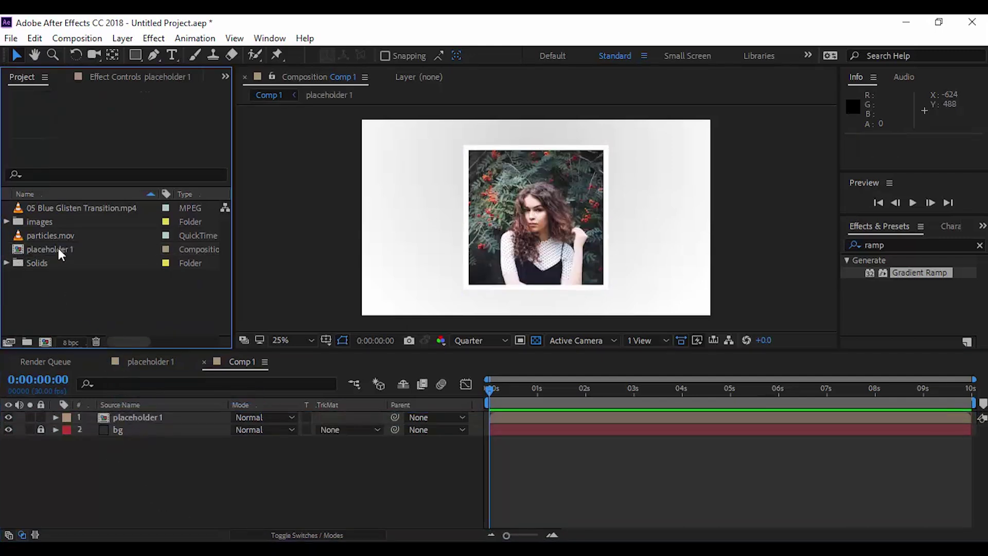
Duplicate the placeholder 1 composition repeatedly in the project until copies up to placeholder 15 exist.
{"action": "left_click", "coordinate": [58, 248]}
{"action": "key", "text": "ctrl+d"}
{"action": "key", "text": "ctrl+d"}
{"action": "key", "text": "ctrl+d"}
{"action": "key", "text": "ctrl+d"}
{"action": "key", "text": "ctrl+d"}
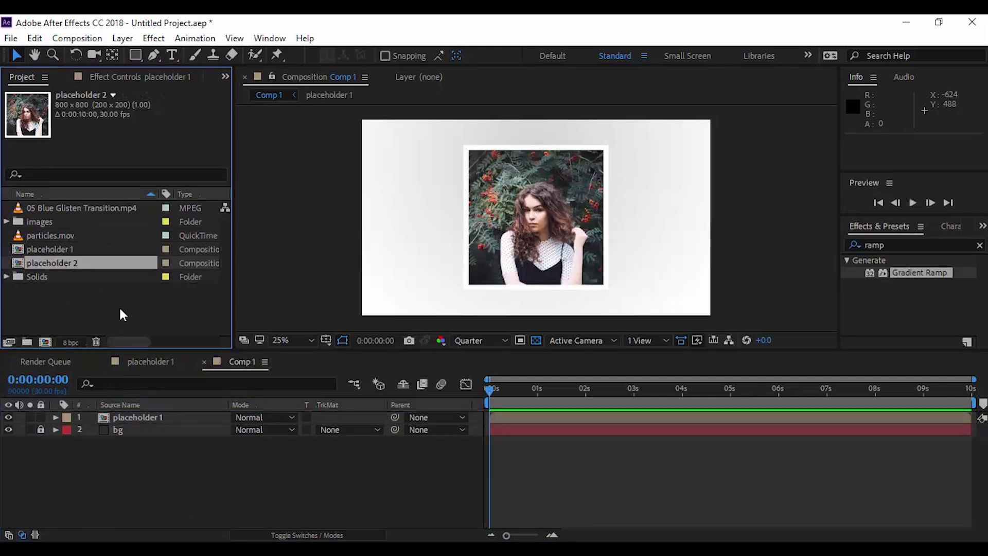
{"action": "key", "text": "ctrl+d"}
{"action": "key", "text": "ctrl+d"}
{"action": "key", "text": "ctrl+d"}
{"action": "key", "text": "ctrl+d"}
{"action": "key", "text": "ctrl+d"}
{"action": "key", "text": "ctrl+d"}
{"action": "key", "text": "ctrl+d"}
{"action": "key", "text": "ctrl+d"}
{"action": "key", "text": "ctrl+d"}
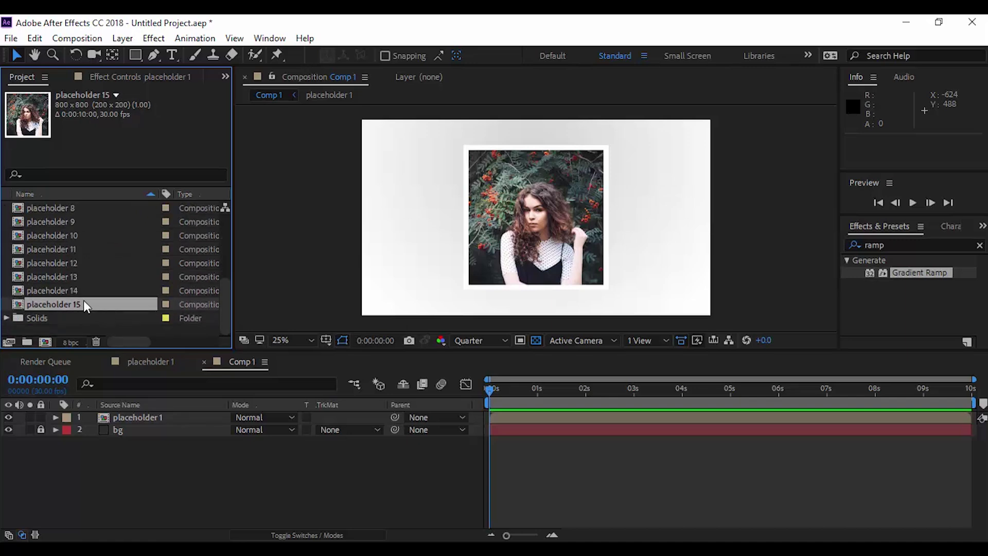
Add the compositions placeholder 2 through placeholder 9 to Comp 1 between placeholder 1 and bg.
{"action": "scroll", "coordinate": [84, 301], "scroll_direction": "up", "scroll_amount": 4}
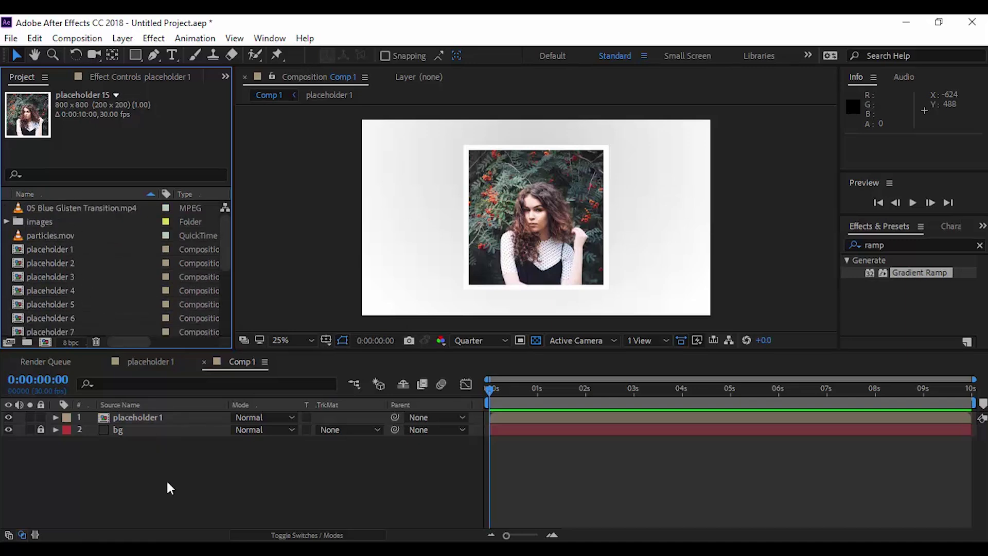
{"action": "left_click", "coordinate": [77, 262]}
{"action": "scroll", "coordinate": [88, 288], "scroll_direction": "down", "scroll_amount": 1}
{"action": "left_click", "coordinate": [88, 319], "text": "shift"}
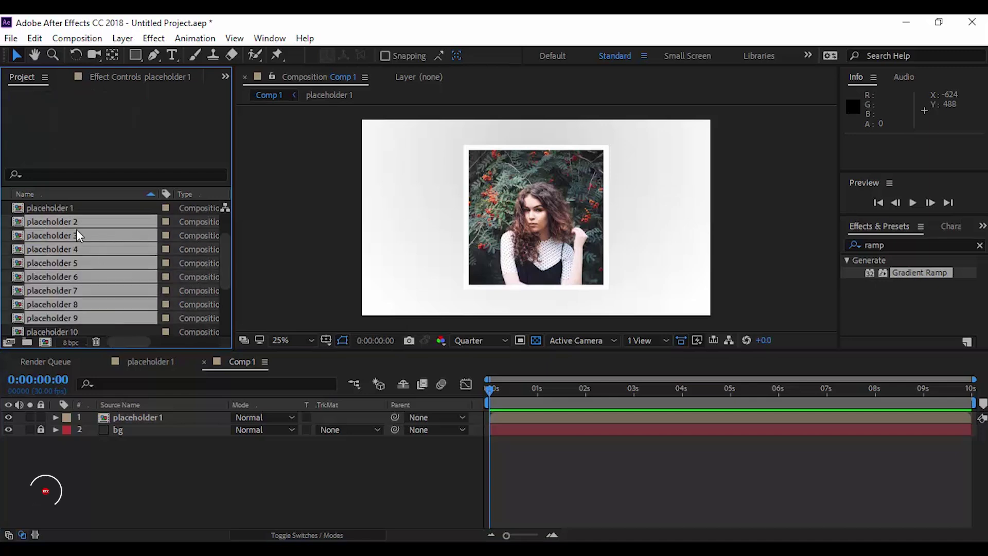
{"action": "left_click_drag", "start_coordinate": [76, 229], "coordinate": [130, 422]}
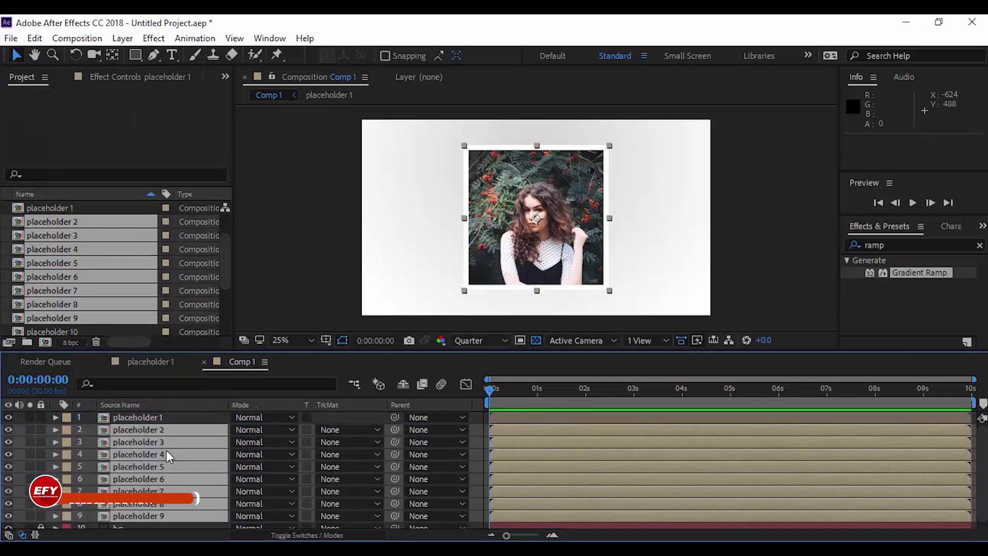
Add the compositions placeholder 10 through placeholder 15 to Comp 1 between placeholder 9 and bg.
{"action": "scroll", "coordinate": [165, 451], "scroll_direction": "down", "scroll_amount": 1}
{"action": "left_click", "coordinate": [163, 510]}
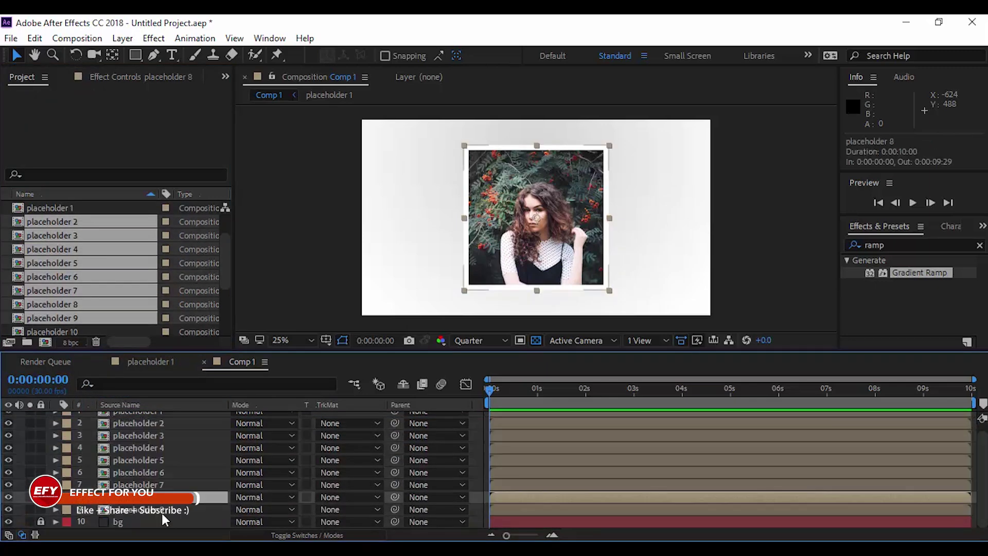
{"action": "scroll", "coordinate": [115, 319], "scroll_direction": "down", "scroll_amount": 2}
{"action": "left_click", "coordinate": [71, 251]}
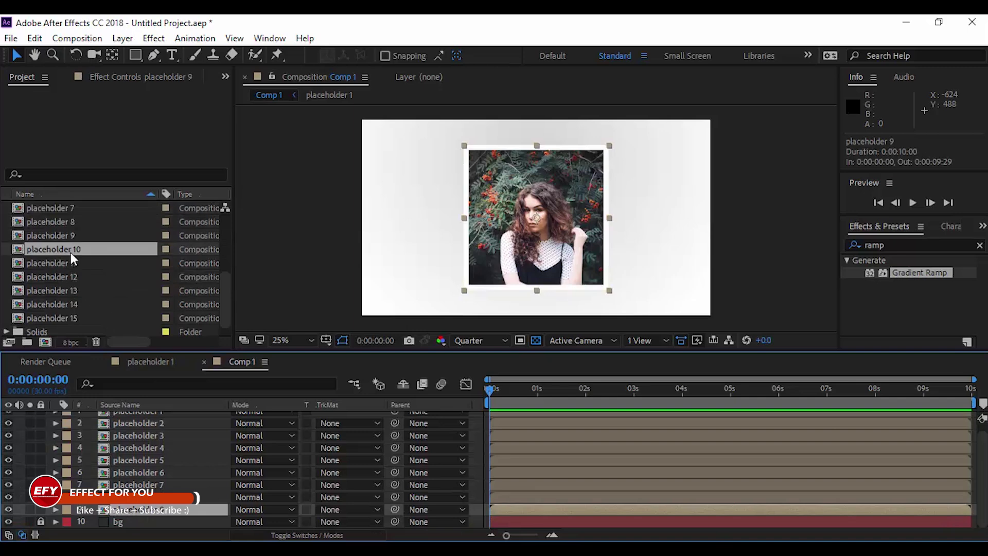
{"action": "left_click", "coordinate": [67, 318], "text": "shift"}
{"action": "left_click_drag", "start_coordinate": [78, 257], "coordinate": [131, 510]}
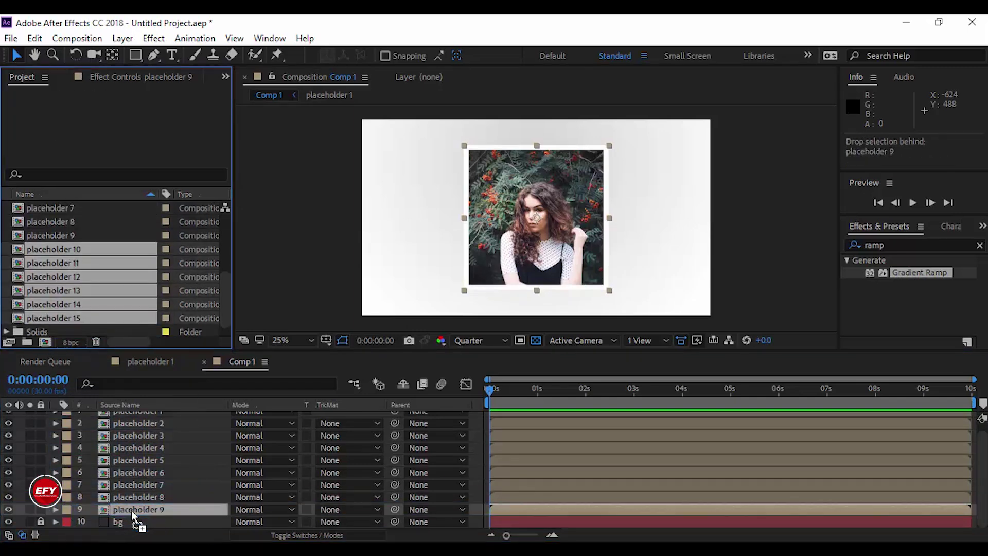
Open the placeholder 2 composition and replace its 13.jpg layer with 21.jpg from the images folder.
{"action": "scroll", "coordinate": [186, 513], "scroll_direction": "up", "scroll_amount": 5}
{"action": "left_click", "coordinate": [145, 419]}
{"action": "left_click", "coordinate": [145, 430]}
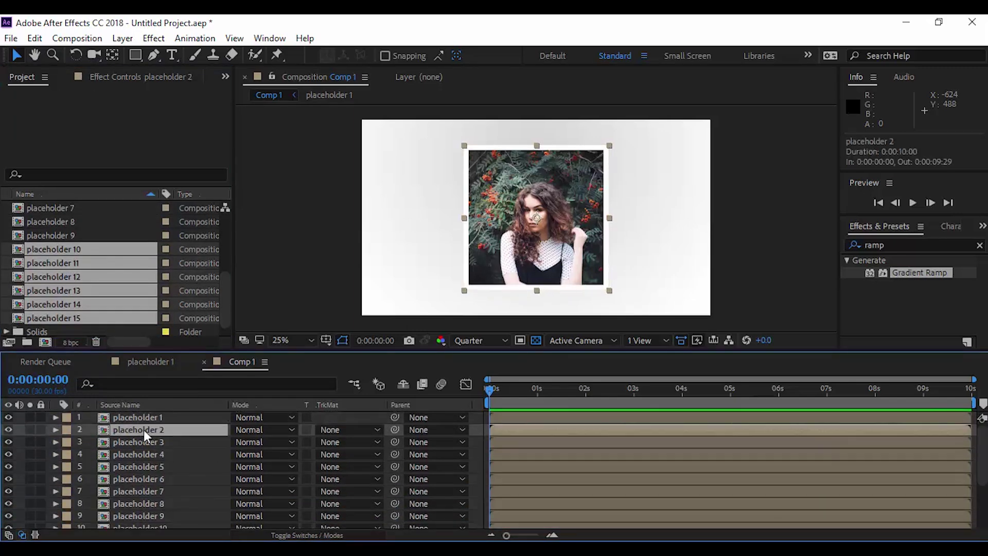
{"action": "double_click", "coordinate": [143, 430]}
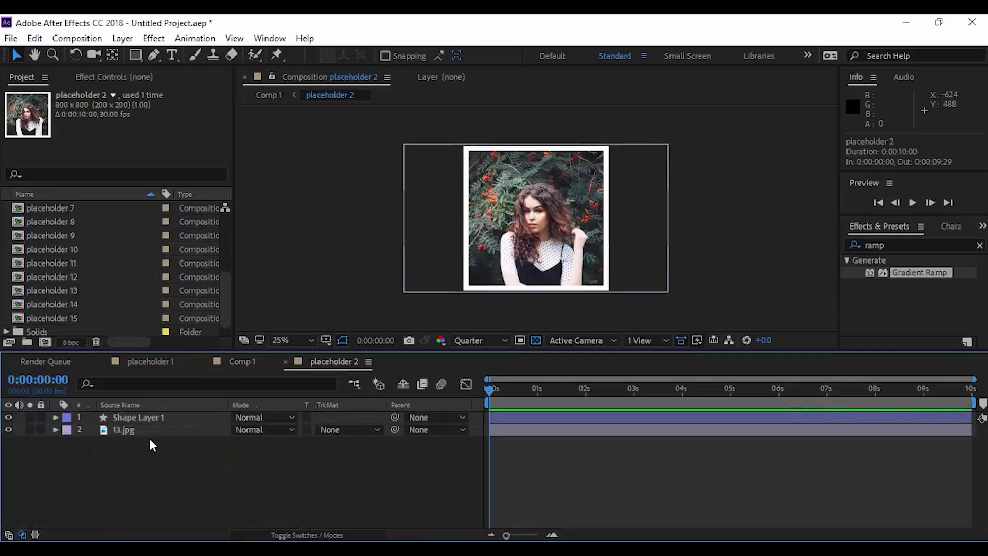
{"action": "left_click", "coordinate": [130, 431]}
{"action": "scroll", "coordinate": [75, 272], "scroll_direction": "up", "scroll_amount": 5}
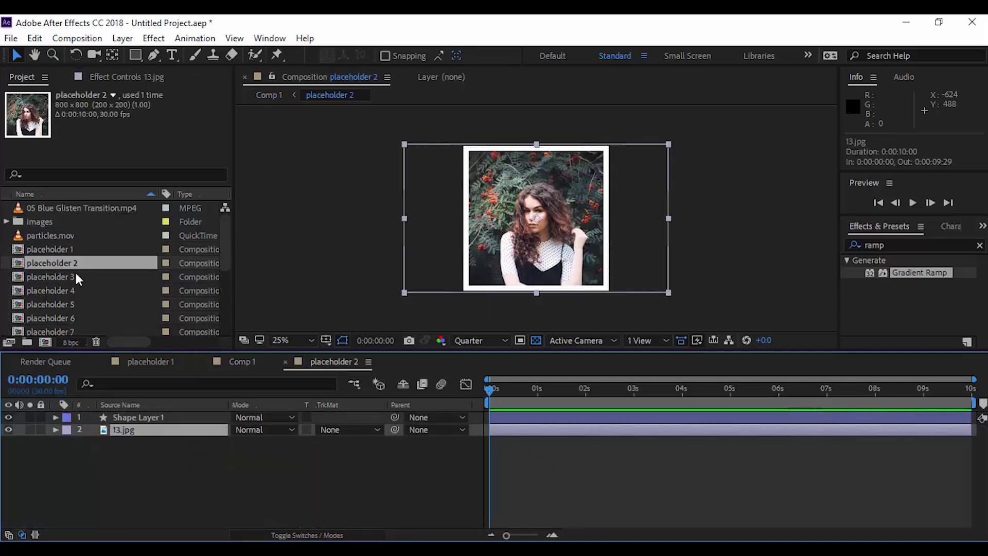
{"action": "left_click", "coordinate": [6, 222]}
{"action": "scroll", "coordinate": [31, 258], "scroll_direction": "up", "scroll_amount": 1}
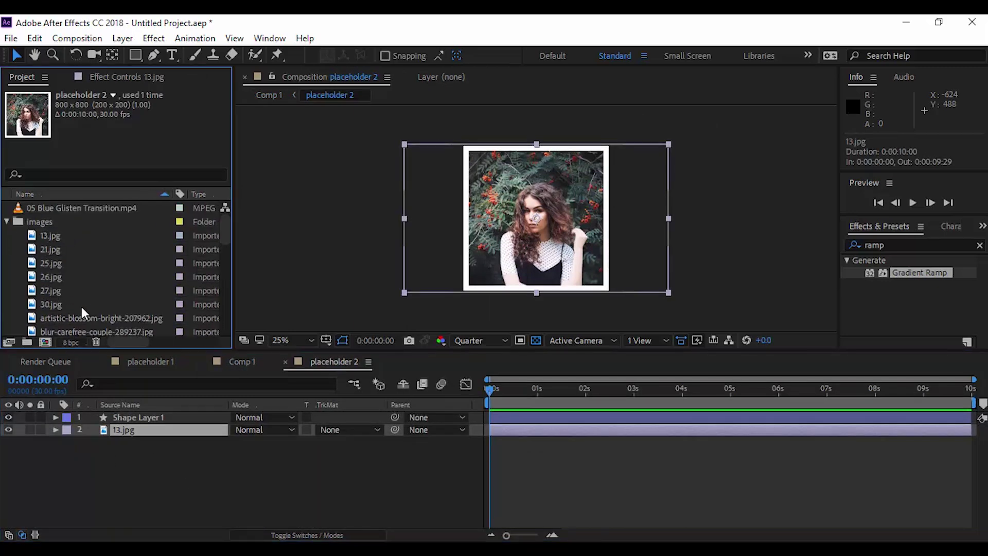
{"action": "left_click", "coordinate": [56, 251]}
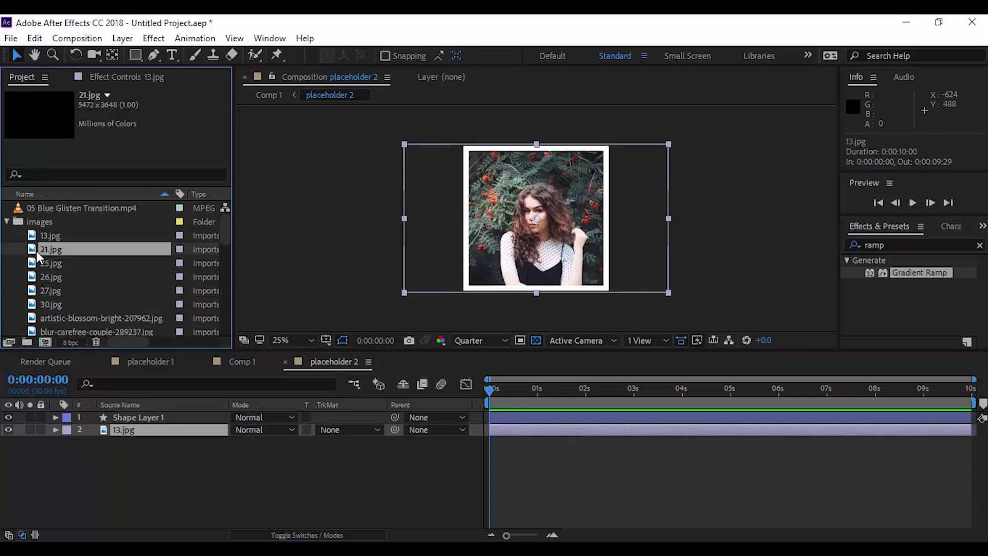
{"action": "left_click_drag", "start_coordinate": [37, 251], "coordinate": [126, 435]}
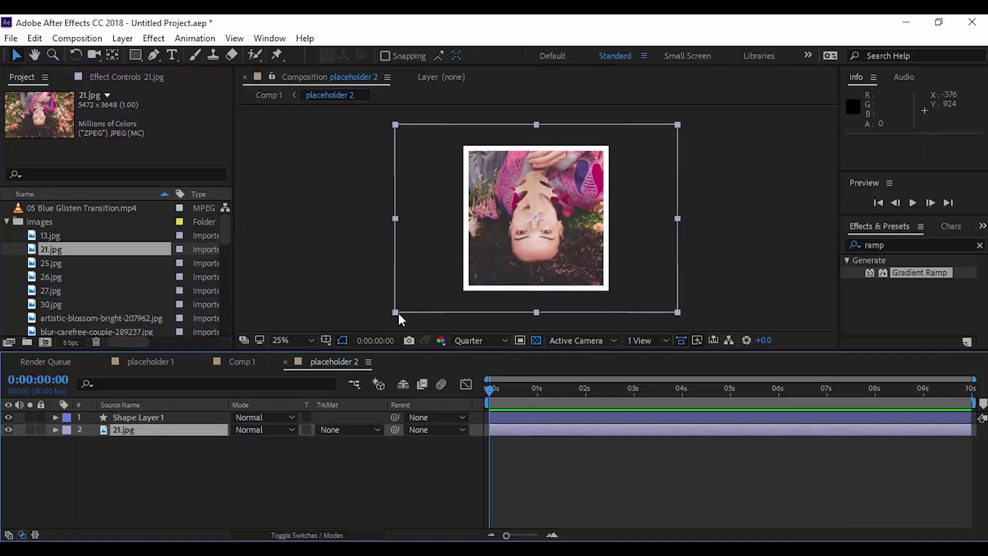
Scale the 21.jpg layer down to about 23% to fit the frame and close the placeholder 2 composition.
{"action": "left_click_drag", "start_coordinate": [396, 312], "coordinate": [424, 301]}
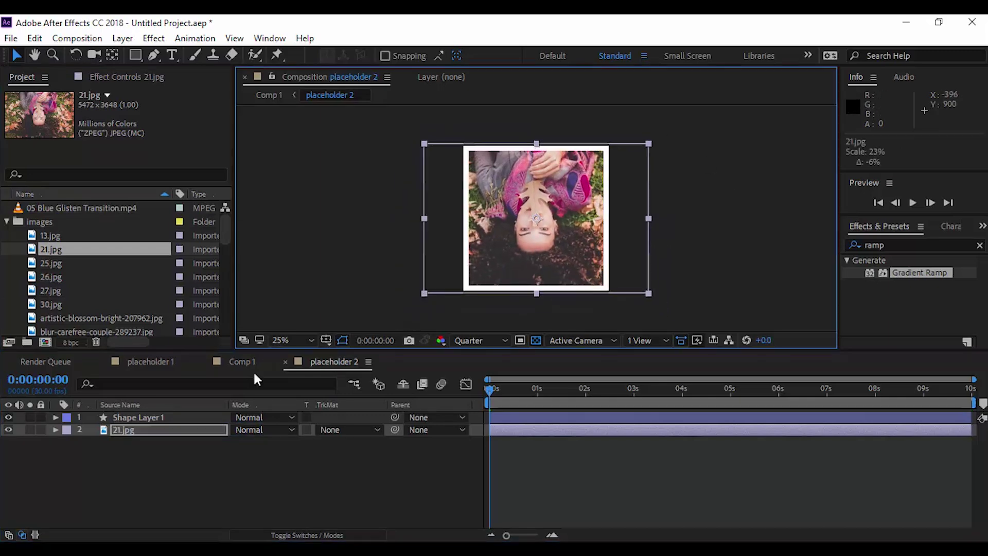
{"action": "left_click", "coordinate": [273, 377]}
{"action": "left_click", "coordinate": [285, 362]}
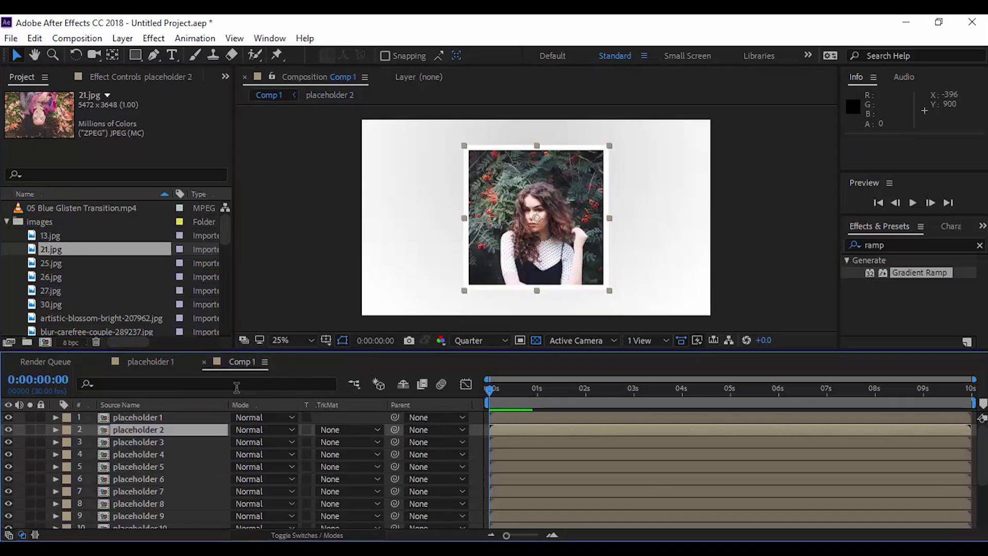
Open the placeholder 3 composition and replace its image layer with 25.jpg.
{"action": "double_click", "coordinate": [152, 441]}
{"action": "left_click", "coordinate": [128, 436]}
{"action": "left_click_drag", "start_coordinate": [48, 265], "coordinate": [117, 430]}
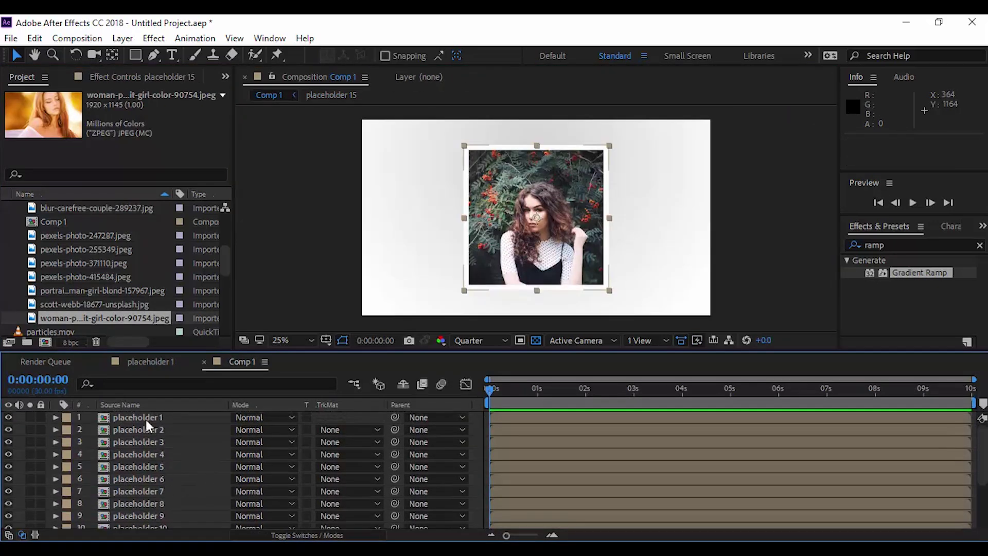
Convert all placeholder layers in Comp 1, from placeholder 1 to placeholder 15, to 3D layers.
{"action": "key", "text": "ctrl+a"}
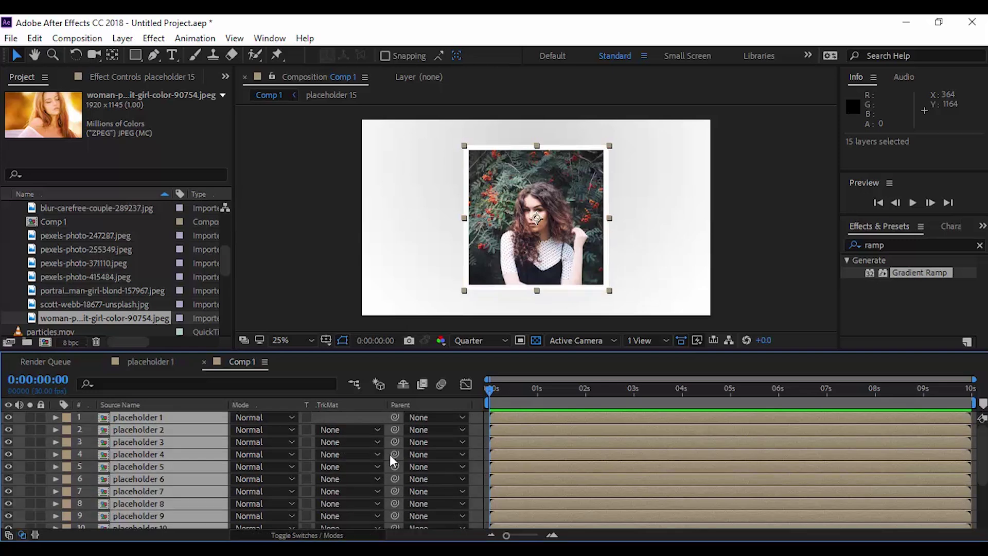
{"action": "key", "text": "F4"}
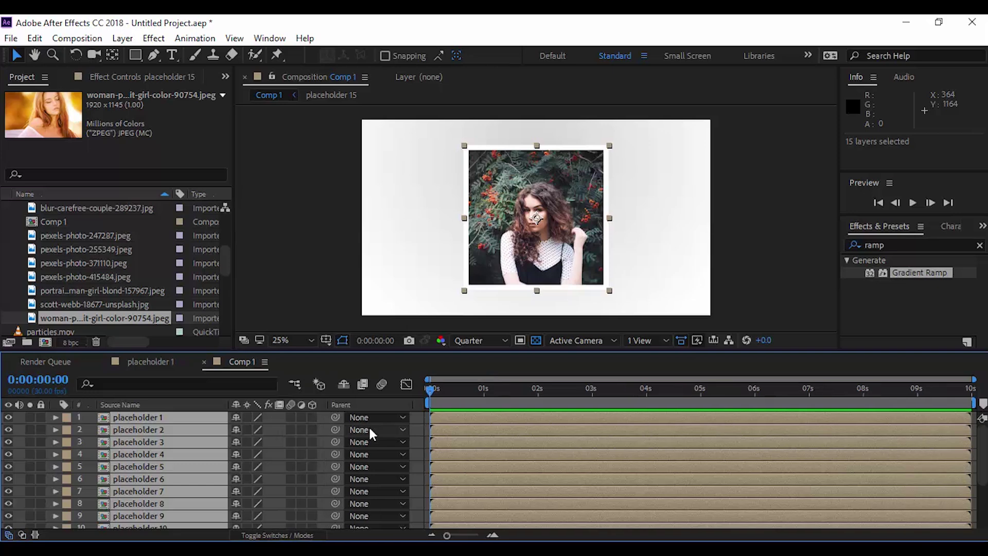
{"action": "left_click", "coordinate": [312, 422]}
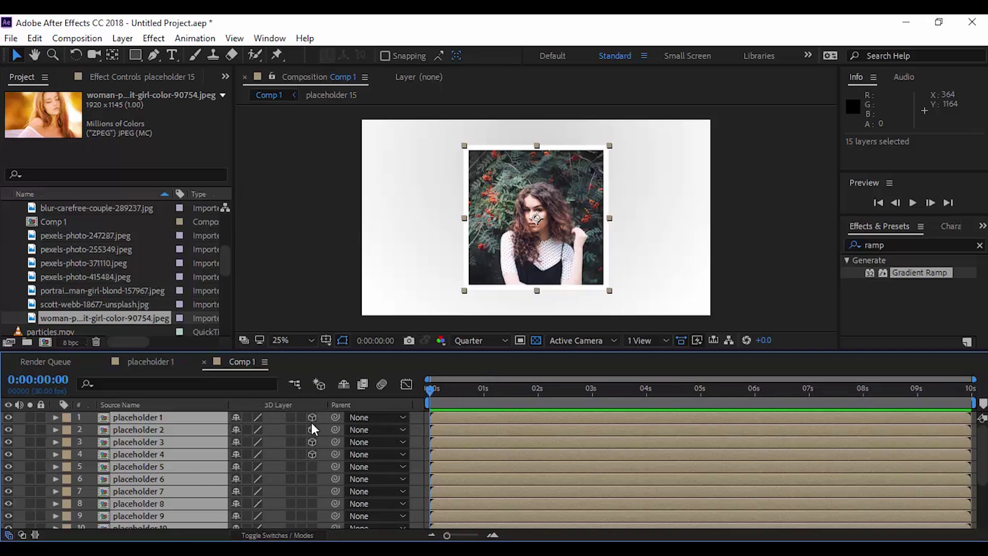
{"action": "left_click", "coordinate": [304, 222]}
{"action": "scroll", "coordinate": [212, 477], "scroll_direction": "down", "scroll_amount": 3}
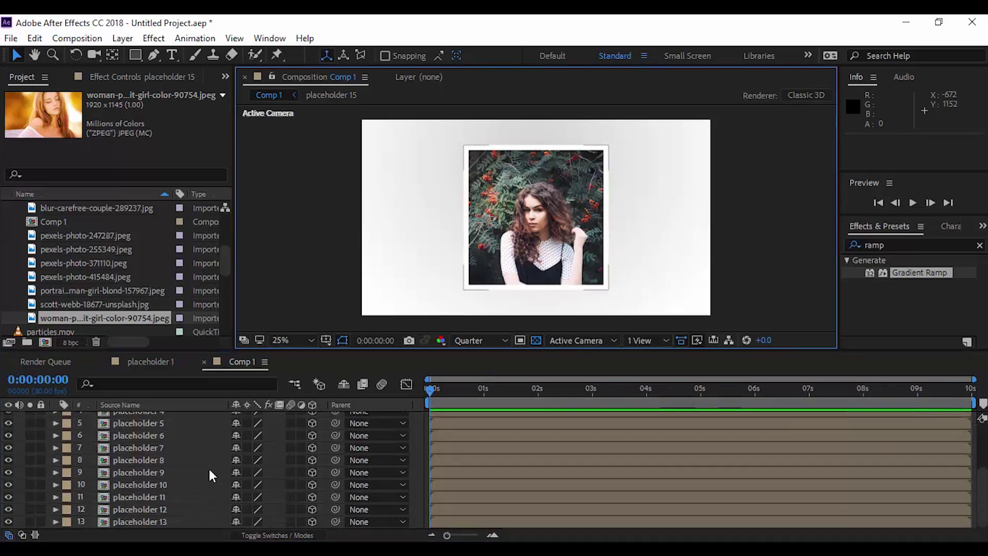
{"action": "scroll", "coordinate": [209, 470], "scroll_direction": "up", "scroll_amount": 3}
Create a two-node camera named Camera 1 with the 50mm preset in Comp 1.
{"action": "right_click", "coordinate": [272, 193]}
{"action": "mouse_move", "coordinate": [309, 200]}
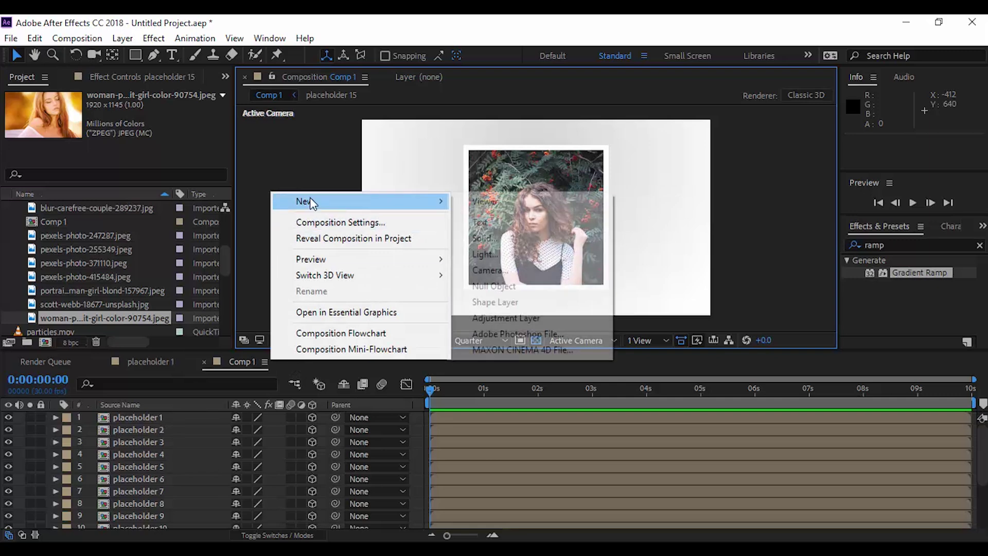
{"action": "left_click", "coordinate": [491, 271]}
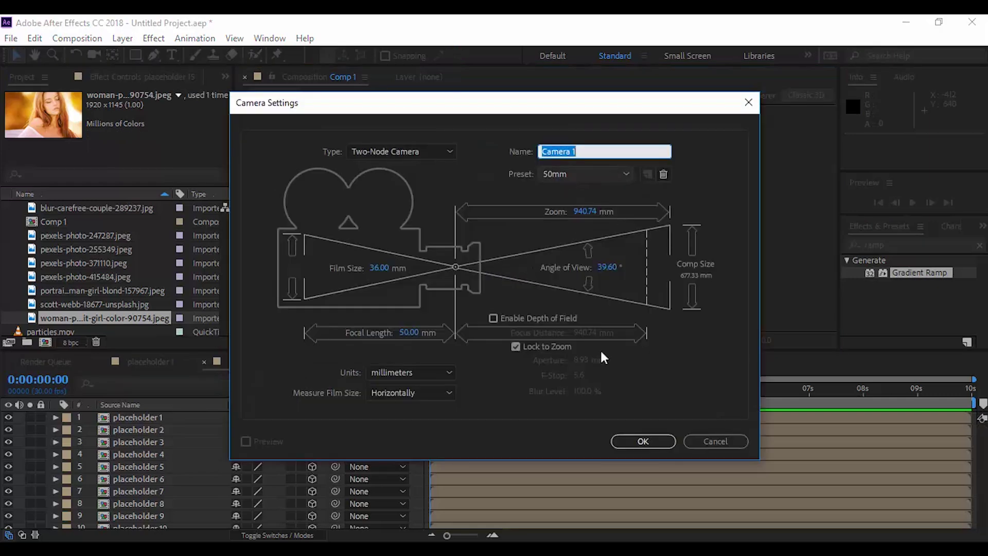
{"action": "left_click", "coordinate": [644, 442]}
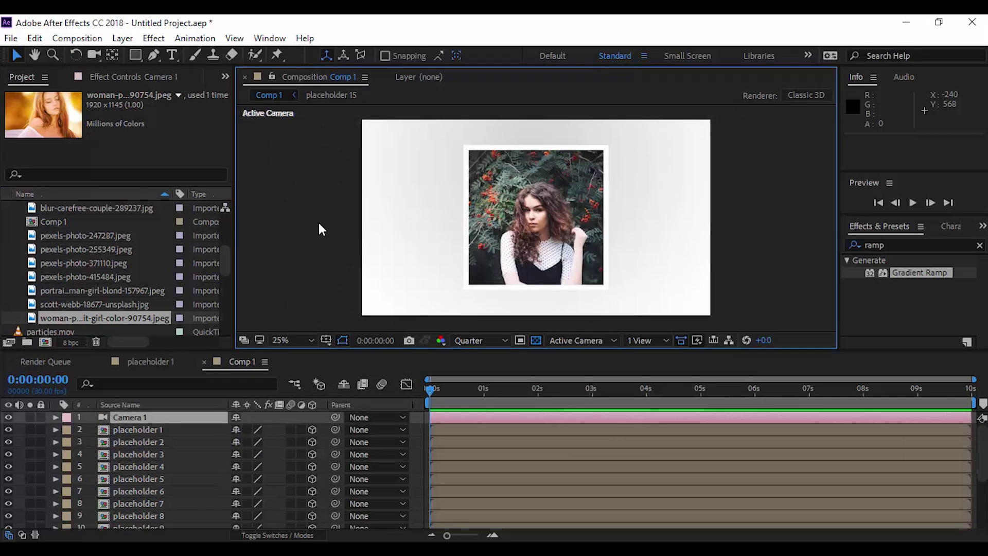
Create a null object in Comp 1 and parent Camera 1 to it.
{"action": "right_click", "coordinate": [287, 219]}
{"action": "mouse_move", "coordinate": [320, 230]}
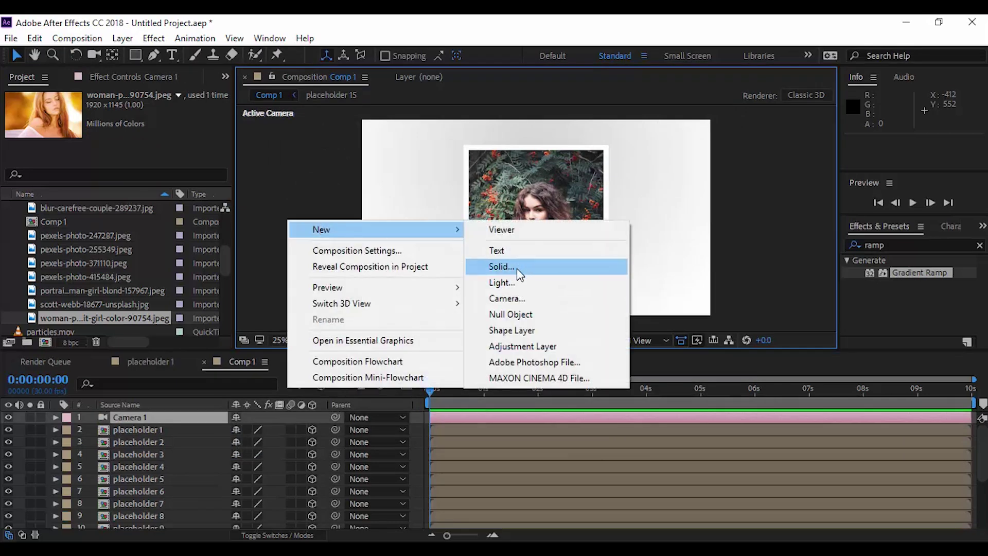
{"action": "left_click", "coordinate": [517, 313]}
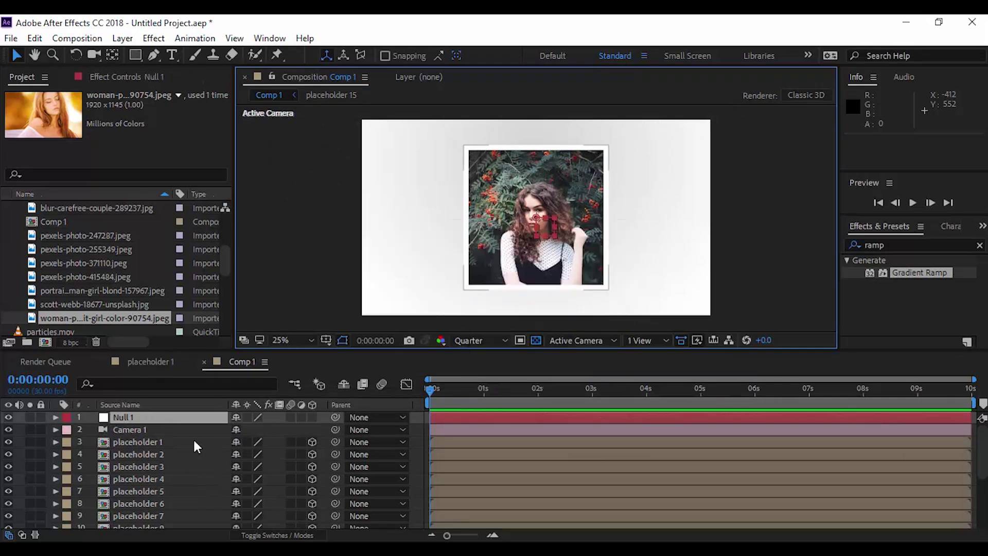
{"action": "left_click_drag", "start_coordinate": [335, 429], "coordinate": [135, 411]}
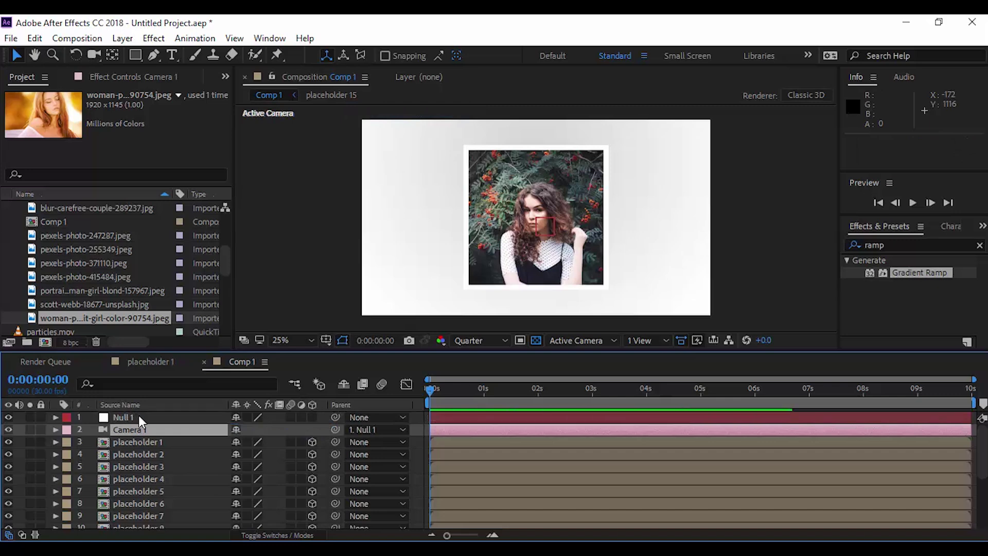
{"action": "left_click", "coordinate": [138, 415]}
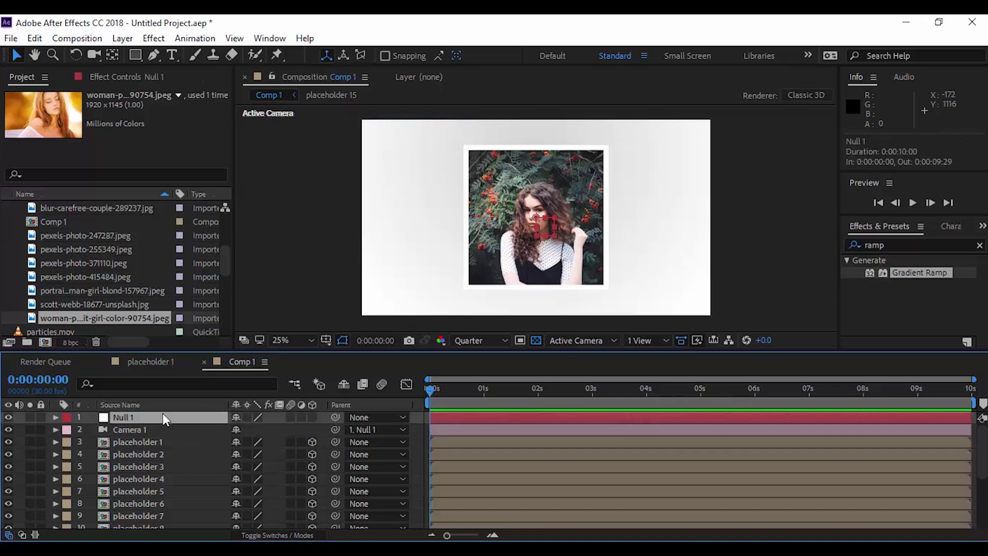
Set the viewer to two horizontal views and magnify the Top view to 20%.
{"action": "left_click", "coordinate": [657, 342]}
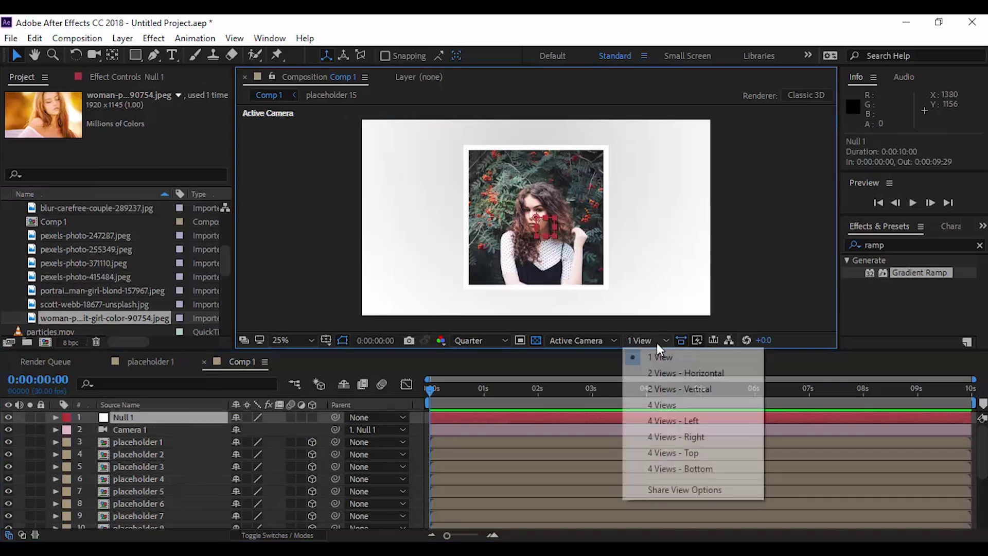
{"action": "left_click", "coordinate": [699, 374]}
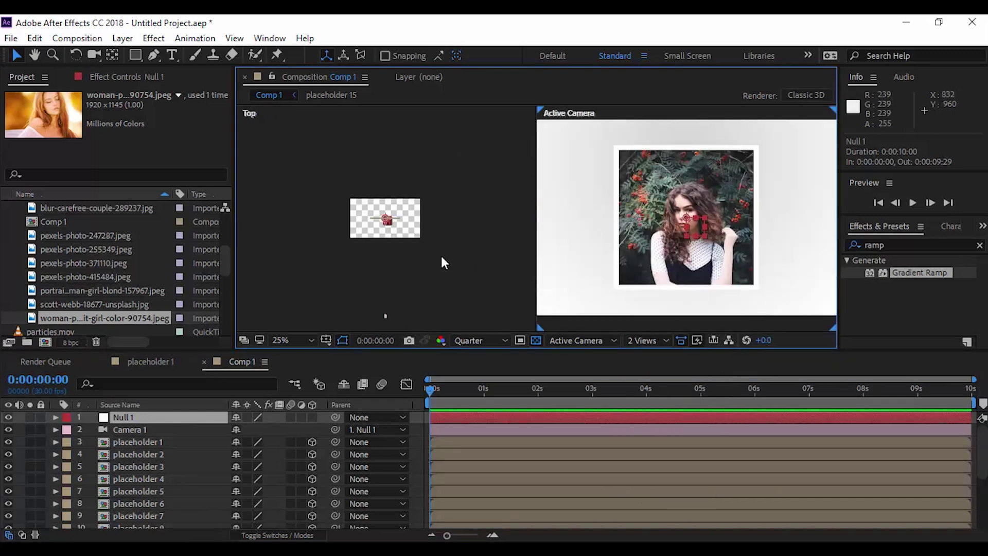
{"action": "scroll", "coordinate": [378, 221], "scroll_direction": "up", "scroll_amount": 3}
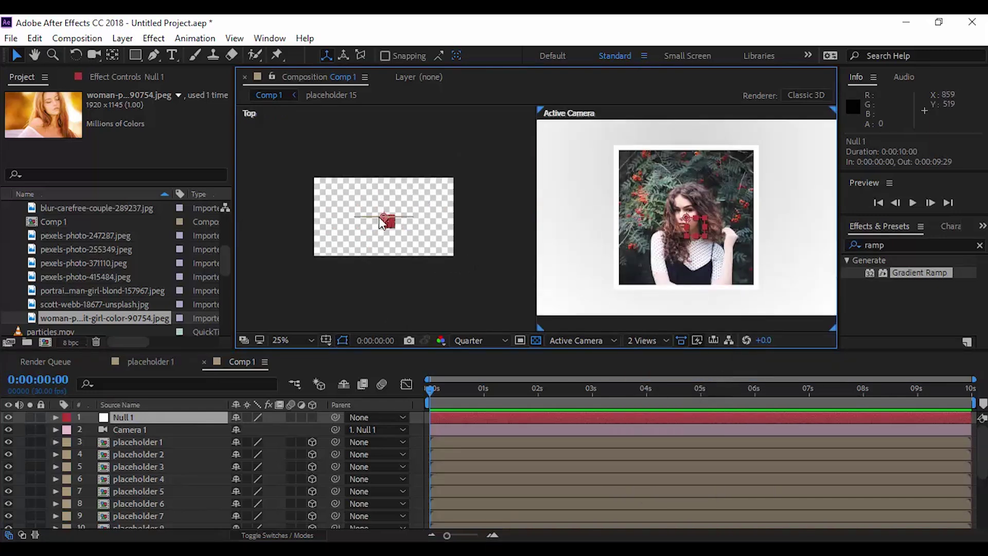
{"action": "scroll", "coordinate": [664, 216], "scroll_direction": "down", "scroll_amount": 2}
{"action": "left_click", "coordinate": [429, 205]}
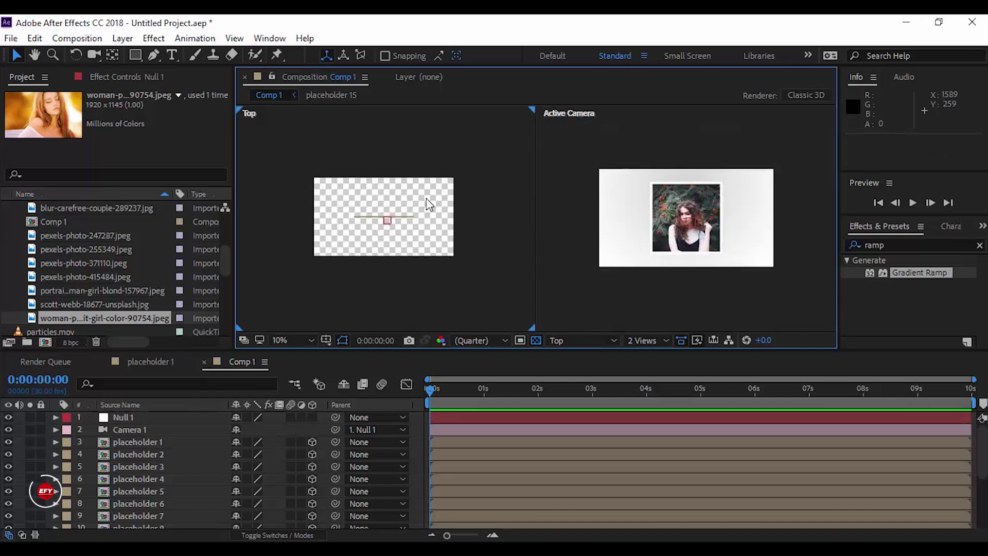
{"action": "key", "text": "period"}
Move placeholder 1 to about 250, 540, 500 and placeholder 2 to about 1890, 540, 570 in 3D space.
{"action": "left_click", "coordinate": [147, 442]}
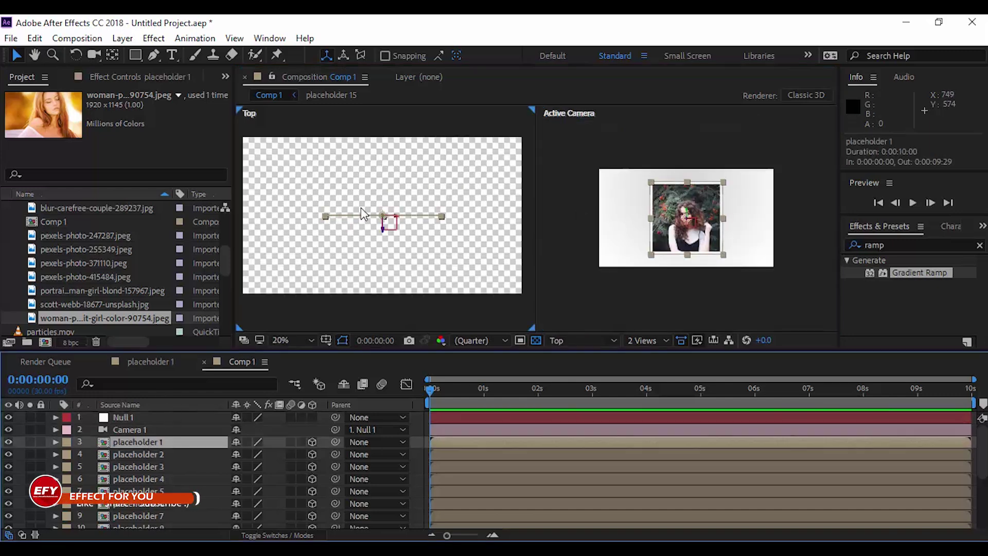
{"action": "left_click_drag", "start_coordinate": [381, 232], "coordinate": [391, 154]}
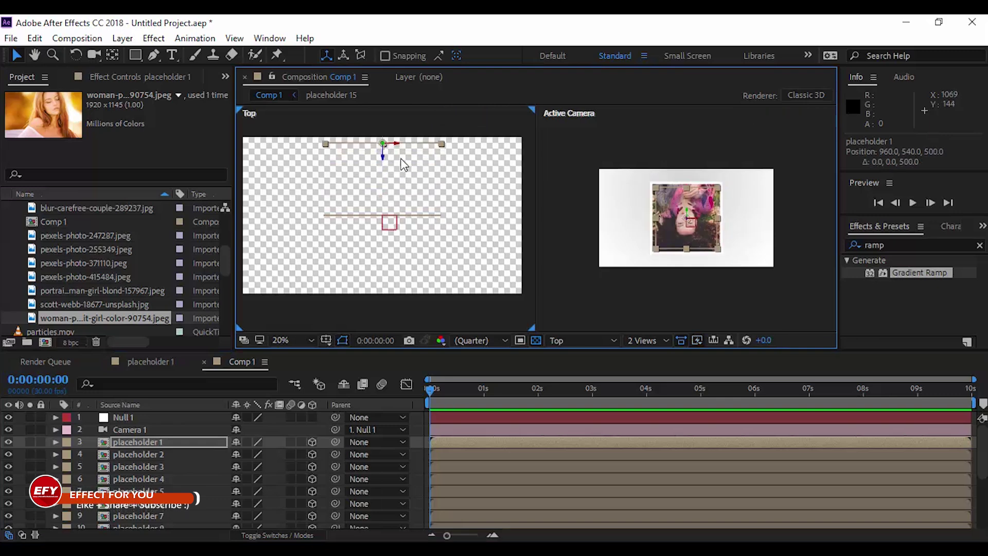
{"action": "scroll", "coordinate": [465, 174], "scroll_direction": "down", "scroll_amount": 1}
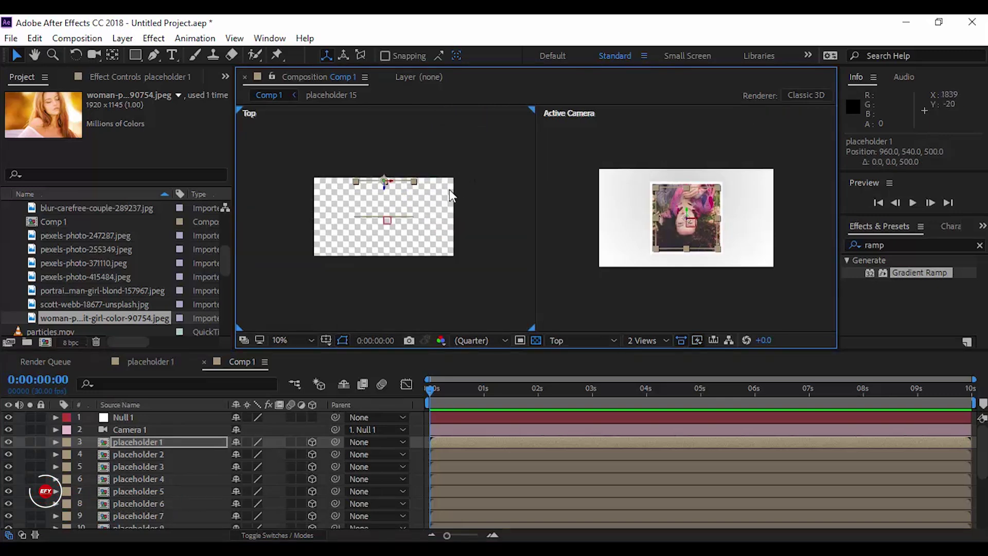
{"action": "left_click_drag", "start_coordinate": [450, 190], "coordinate": [461, 207]}
{"action": "left_click_drag", "start_coordinate": [397, 199], "coordinate": [350, 203]}
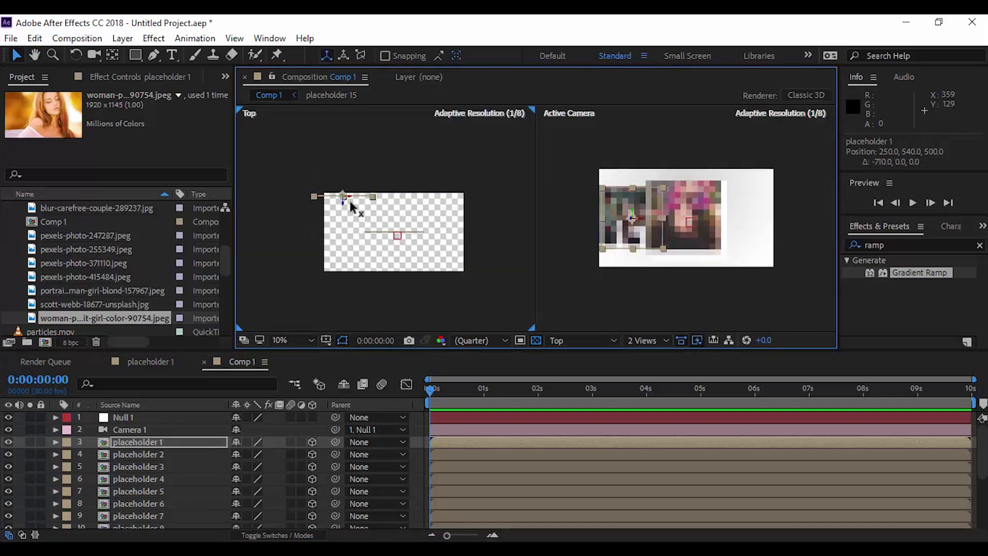
{"action": "left_click", "coordinate": [150, 454]}
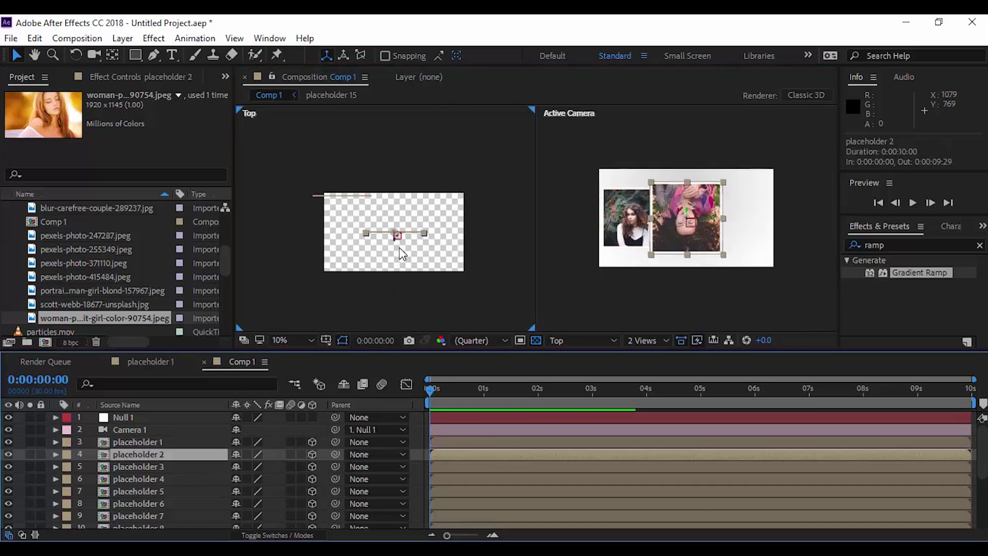
{"action": "left_click_drag", "start_coordinate": [398, 242], "coordinate": [476, 193]}
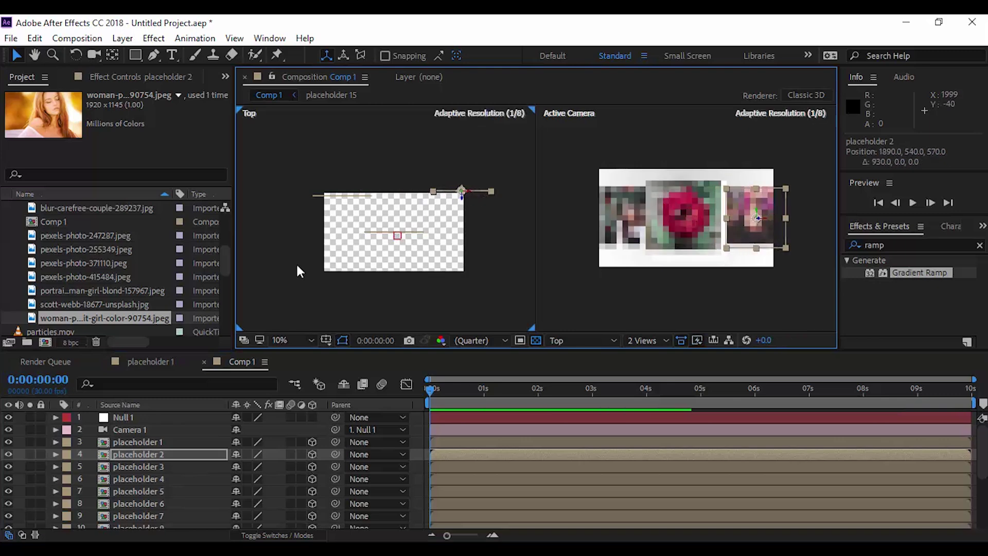
Move placeholder 3 back and below placeholder 2, to about 1994, 1540, 1430.
{"action": "left_click", "coordinate": [142, 465]}
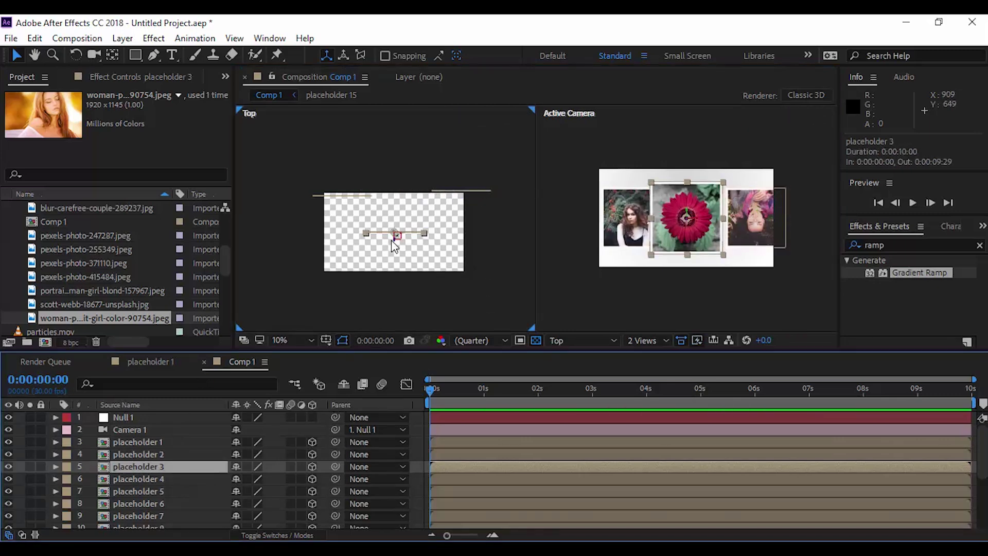
{"action": "left_click_drag", "start_coordinate": [396, 228], "coordinate": [465, 154]}
{"action": "left_click_drag", "start_coordinate": [749, 213], "coordinate": [747, 269]}
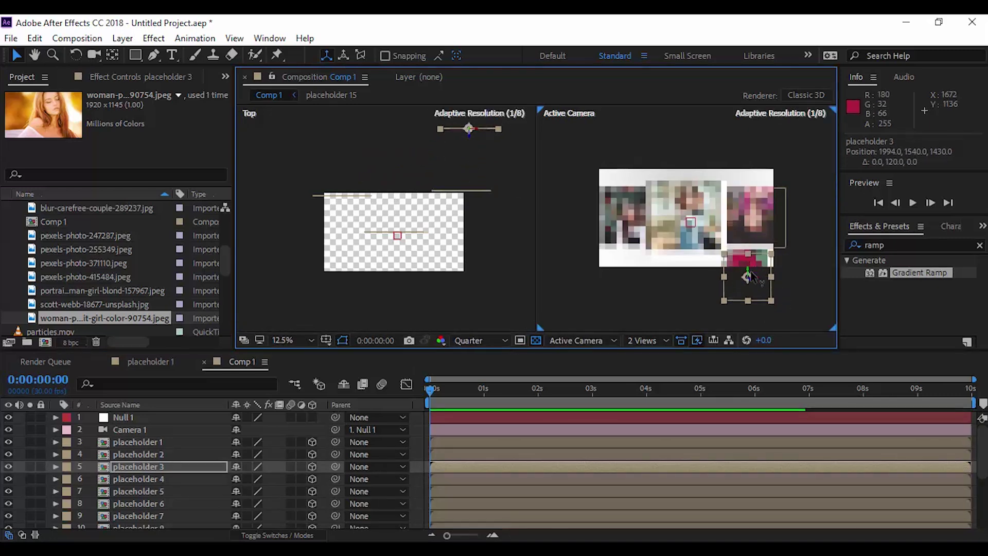
Move placeholder 4 back, outward and below placeholder 1, and move placeholder 5 back toward the opposite side in 3D space.
{"action": "left_click", "coordinate": [150, 480]}
{"action": "left_click_drag", "start_coordinate": [395, 237], "coordinate": [313, 151]}
{"action": "left_click_drag", "start_coordinate": [615, 210], "coordinate": [622, 302]}
{"action": "left_click", "coordinate": [134, 491]}
{"action": "left_click_drag", "start_coordinate": [398, 239], "coordinate": [490, 166]}
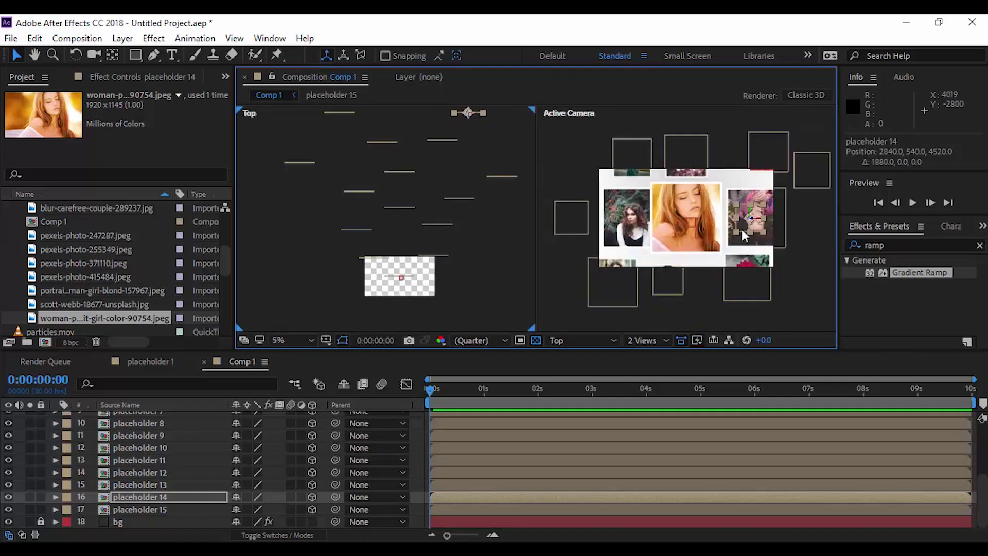
Shift the far-left placeholder and placeholder 11 horizontally inward in the Top view, closer to the centre of the arrangement.
{"action": "left_click", "coordinate": [304, 164]}
{"action": "left_click_drag", "start_coordinate": [307, 164], "coordinate": [334, 163]}
{"action": "left_click", "coordinate": [504, 179]}
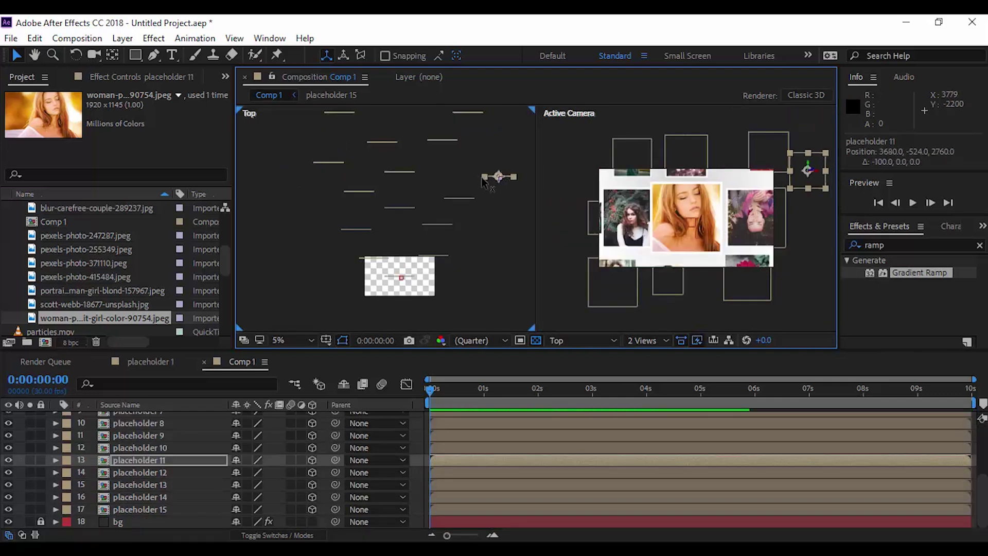
{"action": "left_click_drag", "start_coordinate": [505, 180], "coordinate": [470, 182]}
Switch the viewer to a single Active Camera view magnified to 25%.
{"action": "left_click", "coordinate": [140, 509]}
{"action": "left_click", "coordinate": [140, 497]}
{"action": "left_click", "coordinate": [140, 509]}
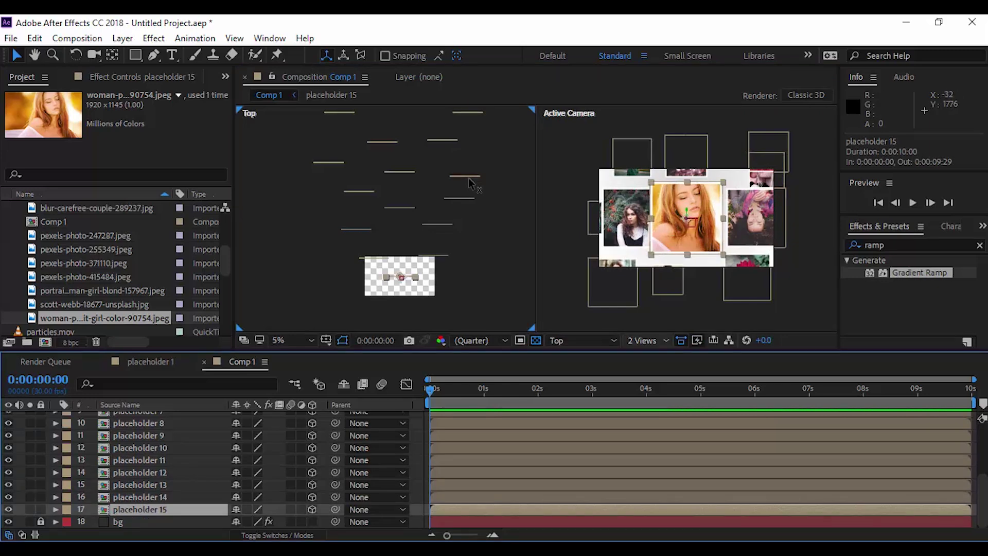
{"action": "left_click", "coordinate": [648, 341]}
{"action": "left_click", "coordinate": [664, 357]}
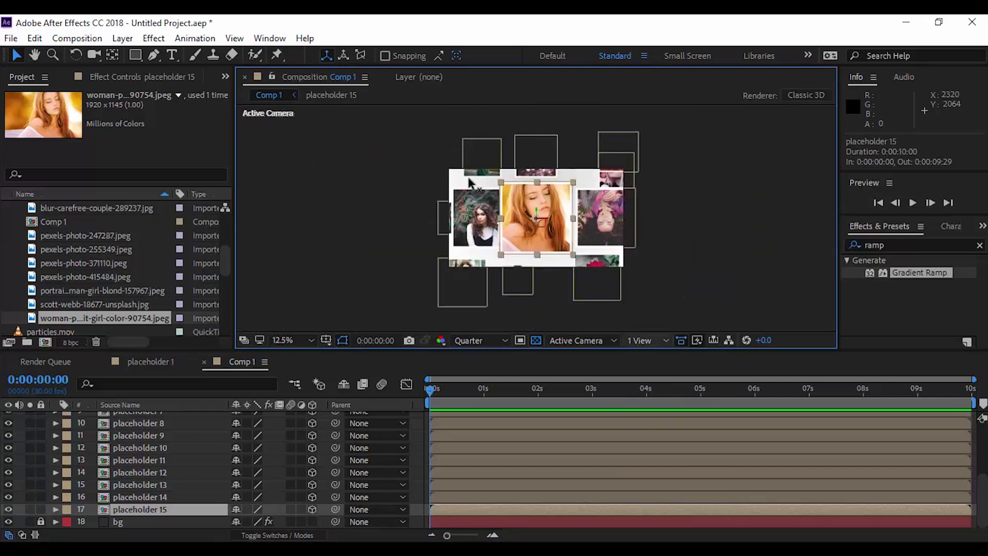
{"action": "left_click", "coordinate": [687, 243]}
{"action": "key", "text": "period"}
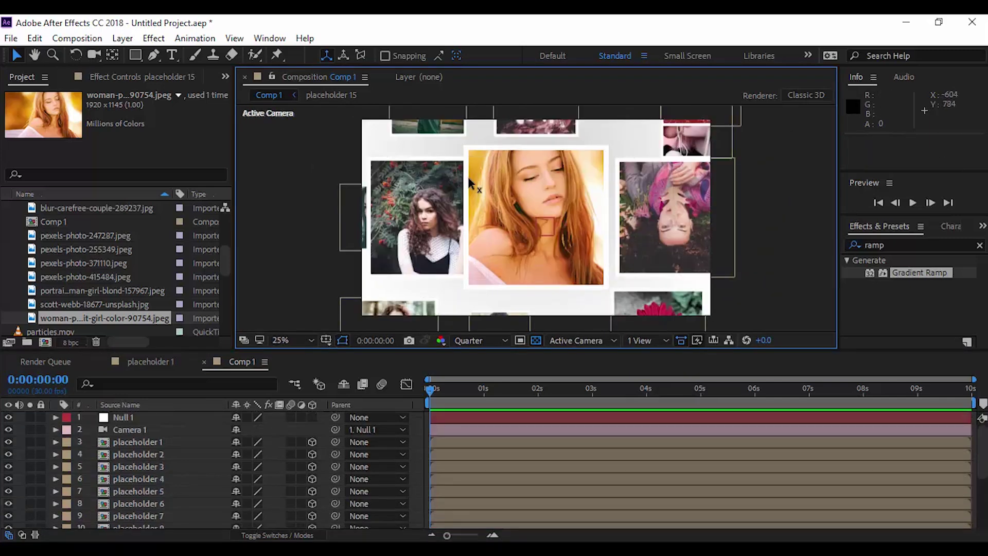
Turn on Depth of Field for Camera 1 and set its Aperture to 200 pixels.
{"action": "left_click", "coordinate": [130, 430]}
{"action": "left_click", "coordinate": [55, 430]}
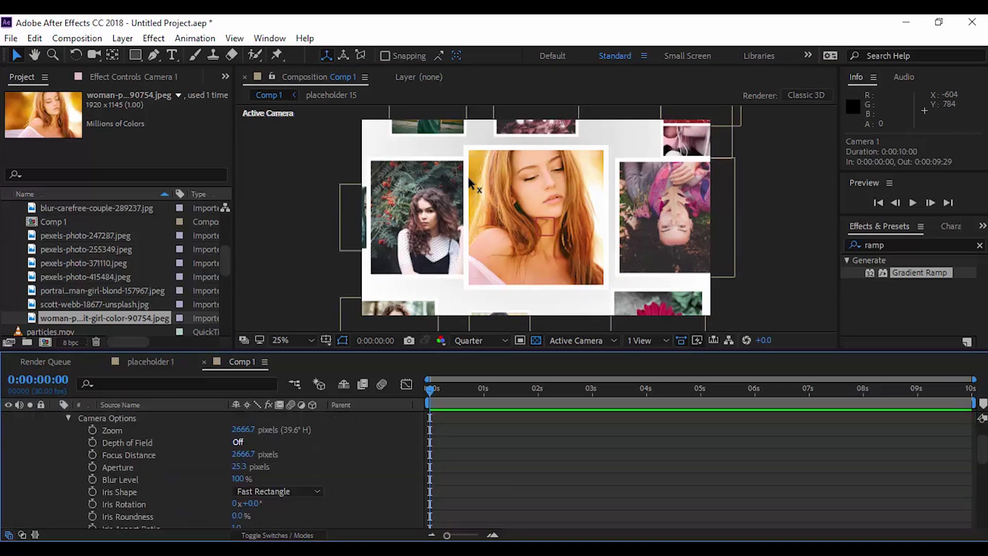
{"action": "left_click", "coordinate": [238, 442]}
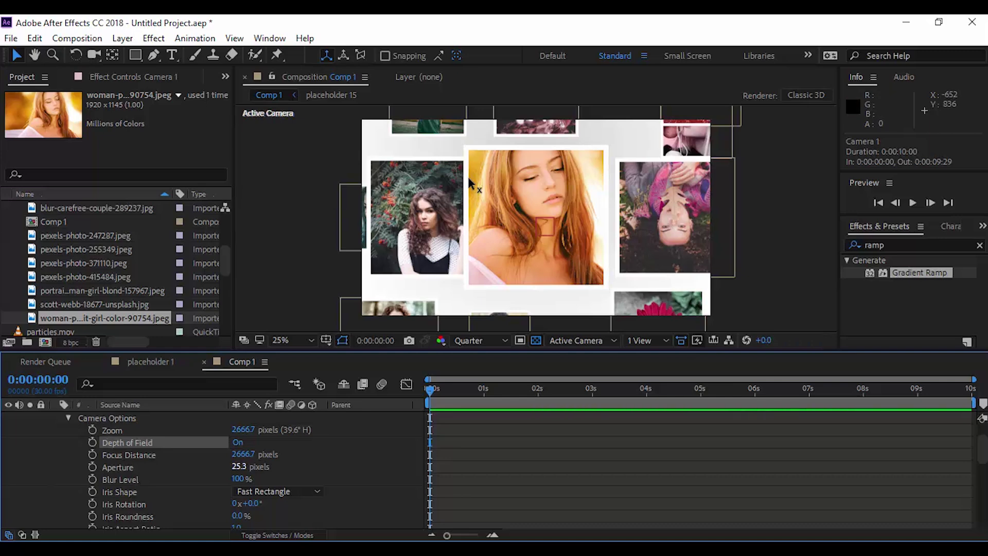
{"action": "left_click", "coordinate": [239, 467]}
{"action": "type", "text": "200"}
{"action": "key", "text": "Return"}
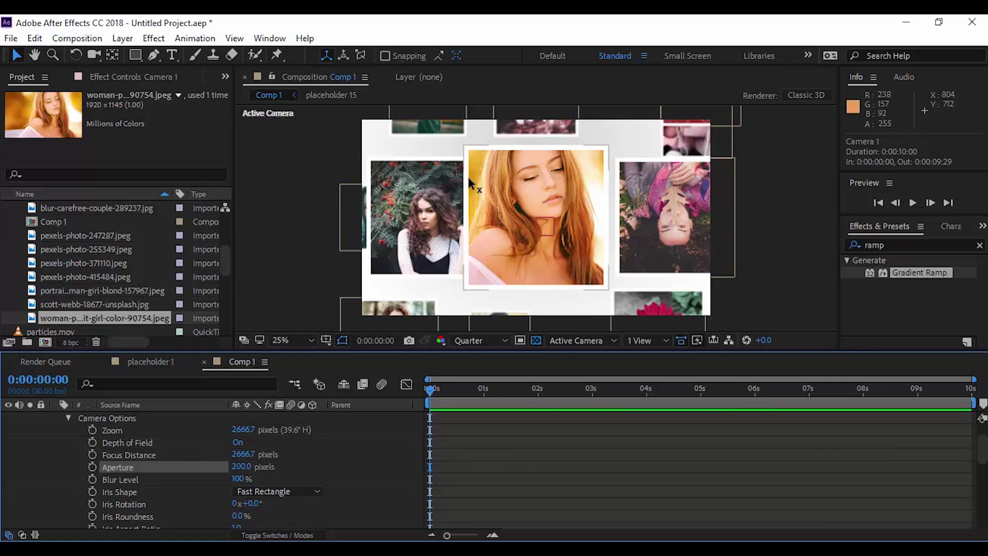
{"action": "left_click", "coordinate": [68, 418]}
{"action": "scroll", "coordinate": [68, 419], "scroll_direction": "up", "scroll_amount": 1}
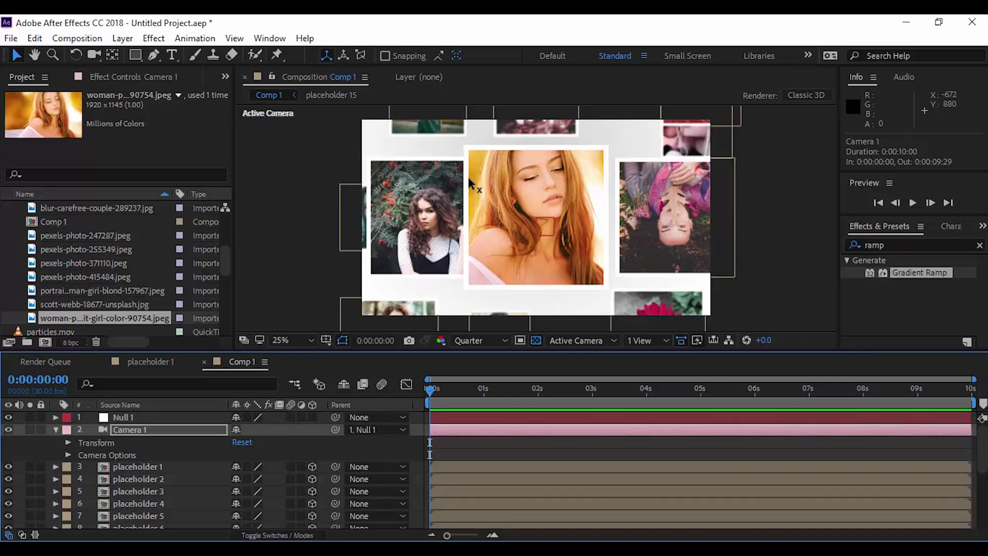
{"action": "left_click", "coordinate": [55, 430]}
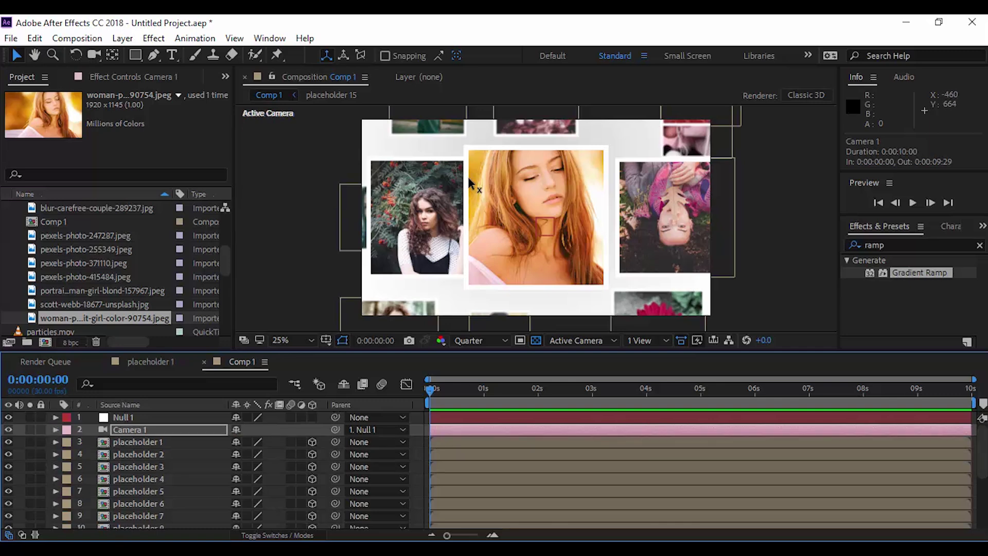
Create another null object in Comp 1 and rename it wiggle.
{"action": "right_click", "coordinate": [279, 241]}
{"action": "mouse_move", "coordinate": [360, 250]}
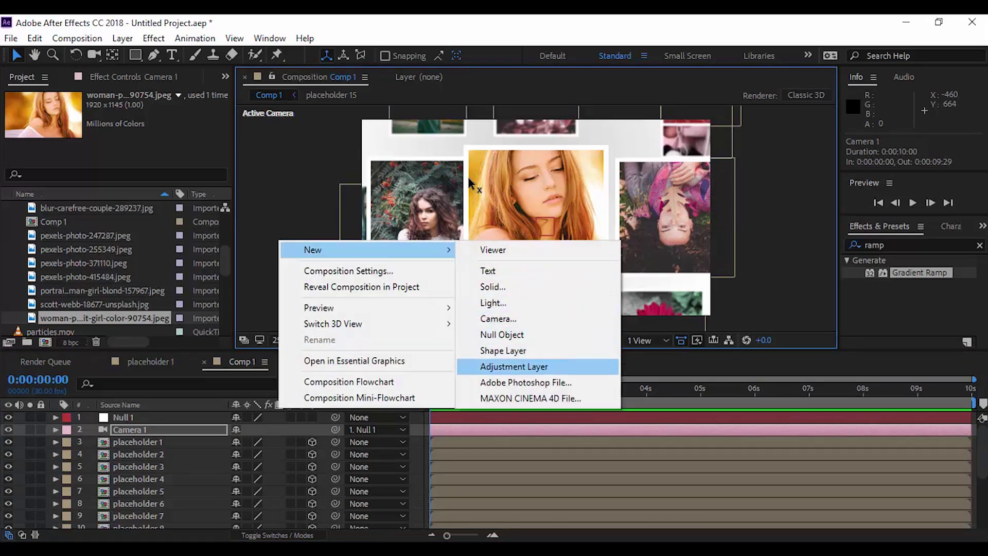
{"action": "left_click", "coordinate": [502, 334]}
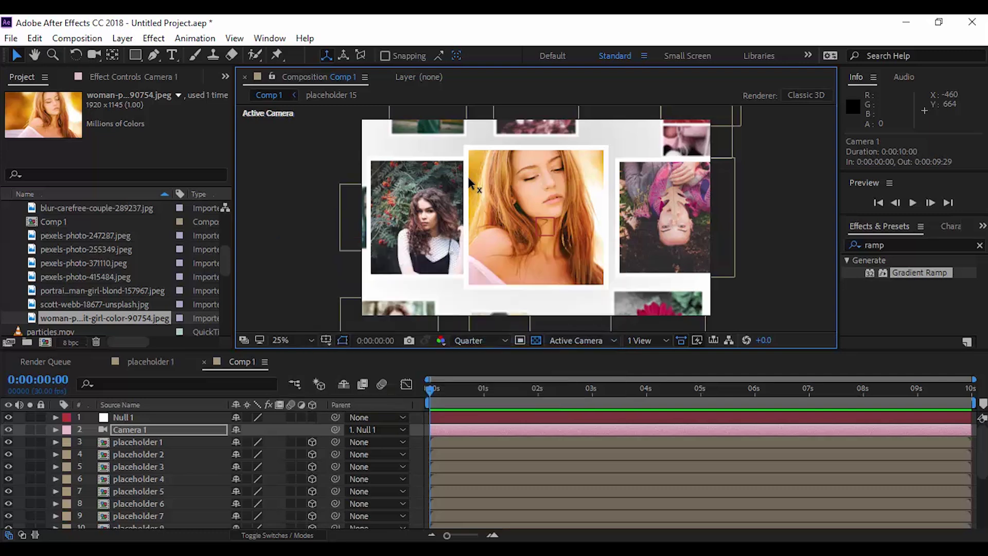
{"action": "key", "text": "Return"}
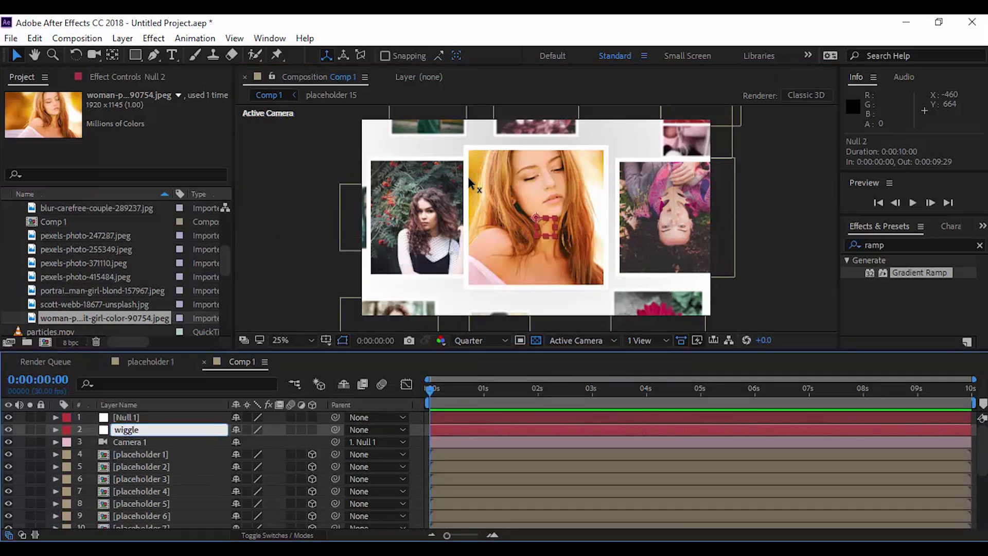
{"action": "type", "text": "wiggle"}
{"action": "key", "text": "Return"}
{"action": "key", "text": "ctrl+Up"}
{"action": "key", "text": "ctrl+Down"}
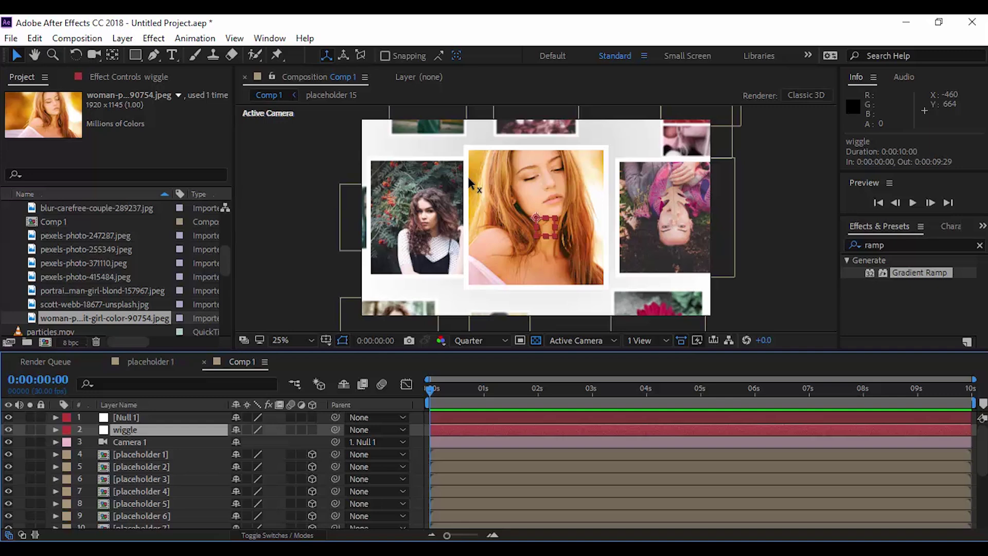
Add the expression wiggle(.3,50) to the Position of the wiggle null.
{"action": "key", "text": "p"}
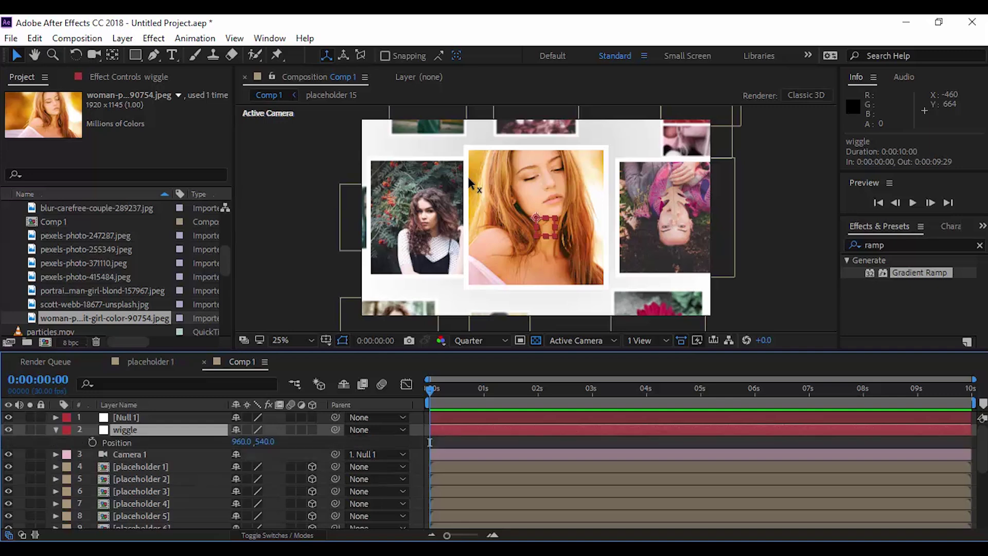
{"action": "key", "text": "alt+shift+equal"}
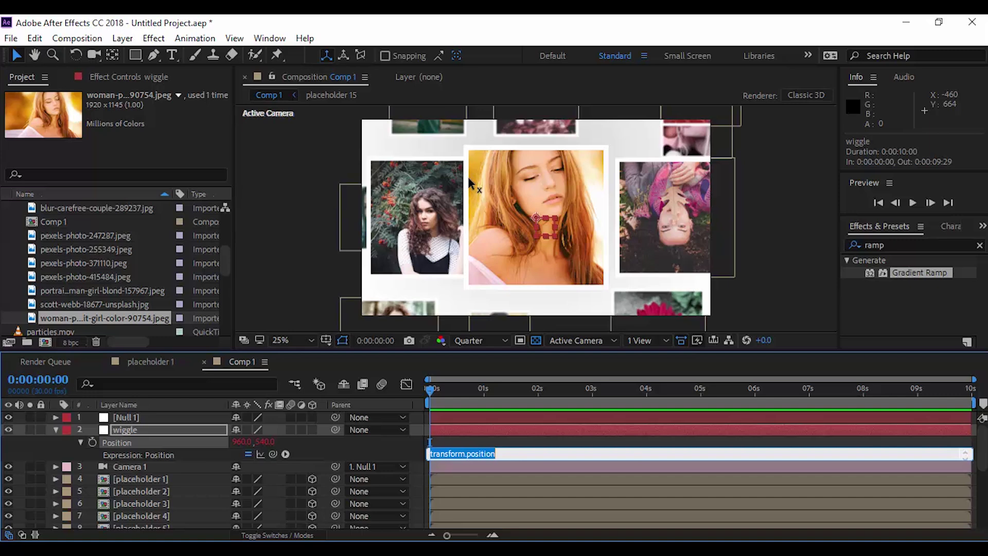
{"action": "type", "text": "wiggle"}
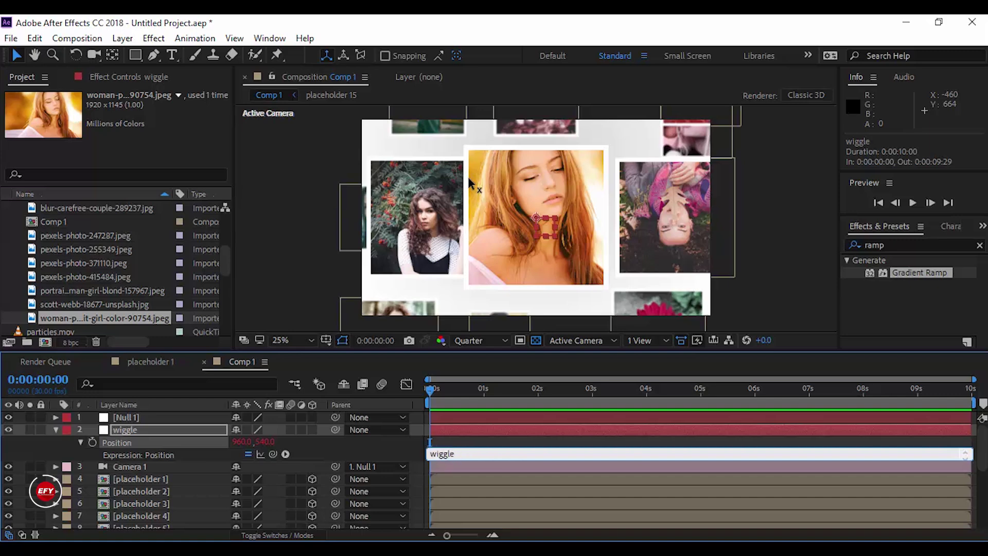
{"action": "type", "text": "(3,50"}
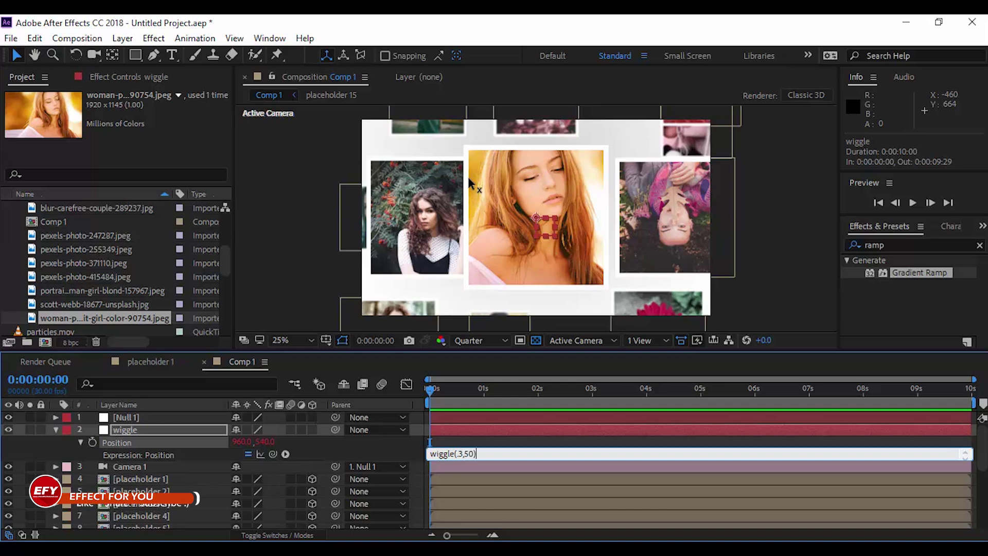
{"action": "left_click", "coordinate": [470, 183]}
{"action": "left_click", "coordinate": [55, 430]}
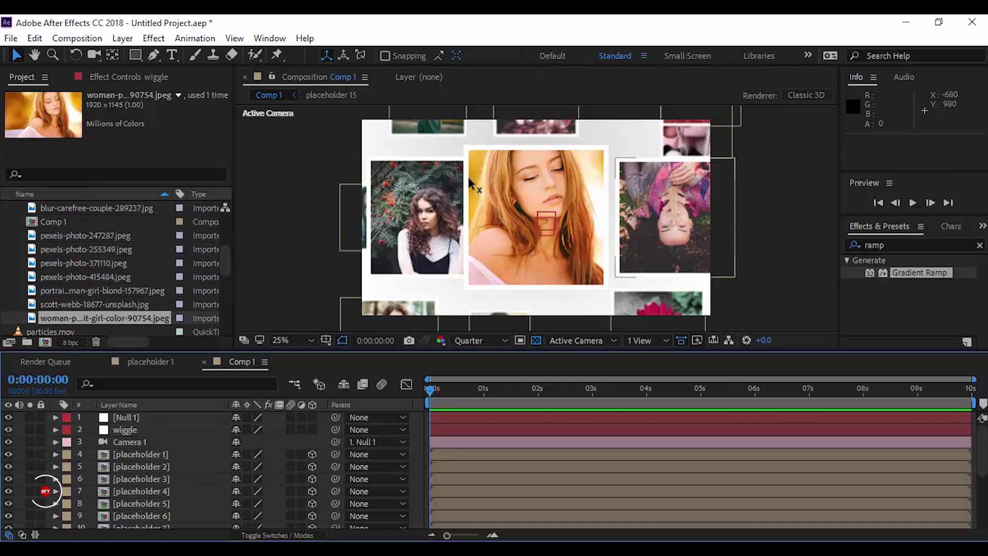
Parent all placeholder layers, from placeholder 1 to placeholder 15, to the wiggle null.
{"action": "left_click", "coordinate": [140, 455]}
{"action": "scroll", "coordinate": [140, 454], "scroll_direction": "down", "scroll_amount": 5}
{"action": "left_click", "coordinate": [143, 510], "text": "shift"}
{"action": "scroll", "coordinate": [142, 509], "scroll_direction": "up", "scroll_amount": 5}
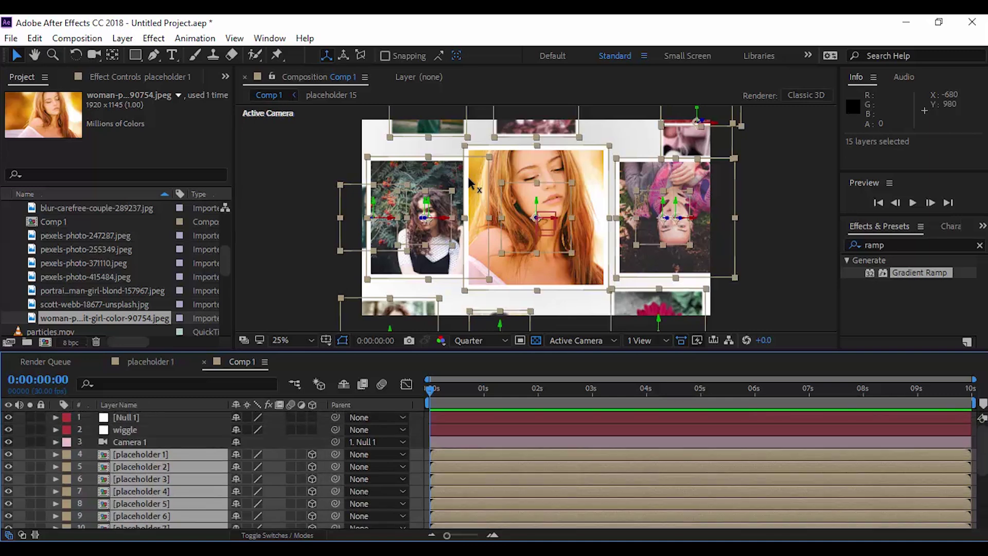
{"action": "left_click_drag", "start_coordinate": [335, 455], "coordinate": [124, 429]}
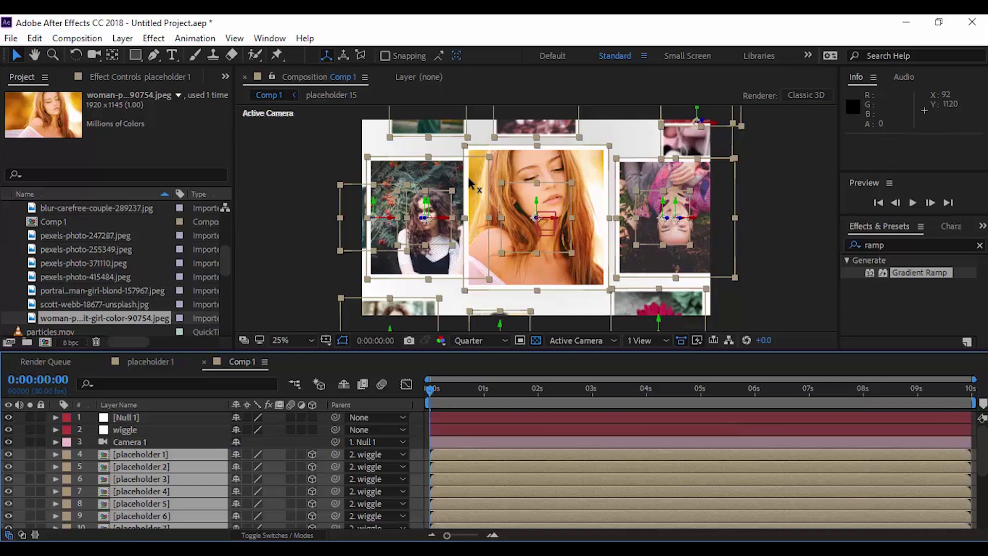
With the current time at 0:00:01:00, place Null 1 below the wiggle layer and make it a 3D layer.
{"action": "left_click", "coordinate": [483, 390]}
{"action": "left_click", "coordinate": [126, 418]}
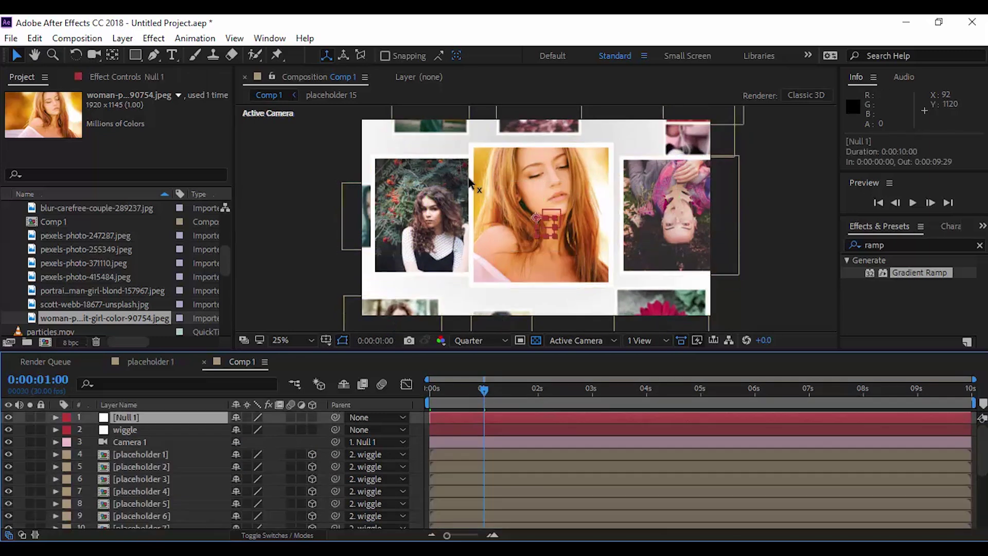
{"action": "key", "text": "ctrl+bracketleft"}
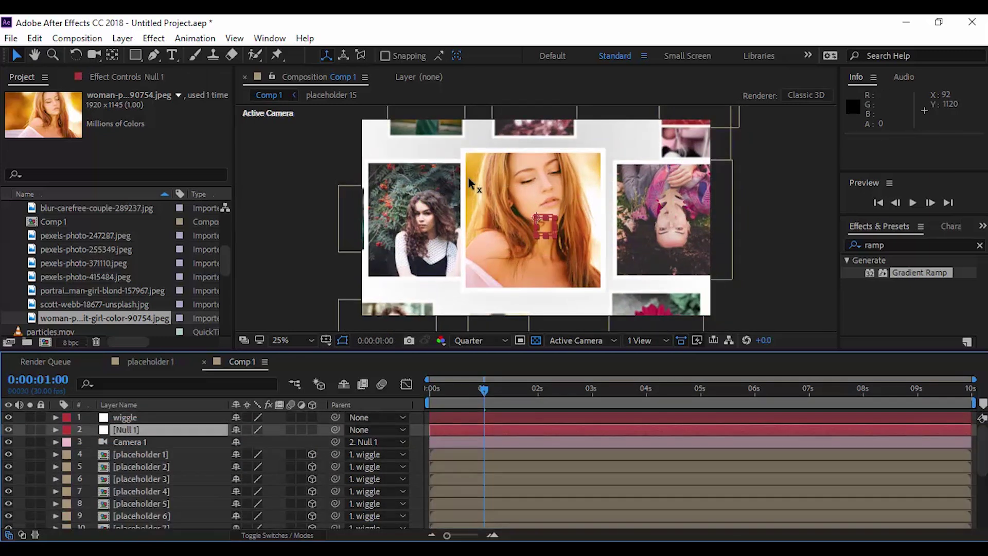
{"action": "key", "text": "p"}
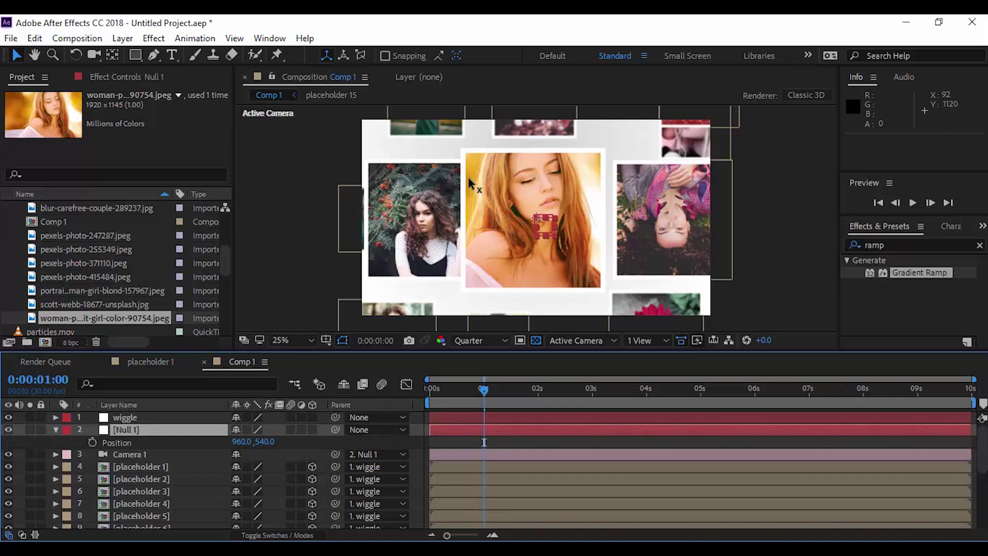
{"action": "left_click", "coordinate": [313, 430]}
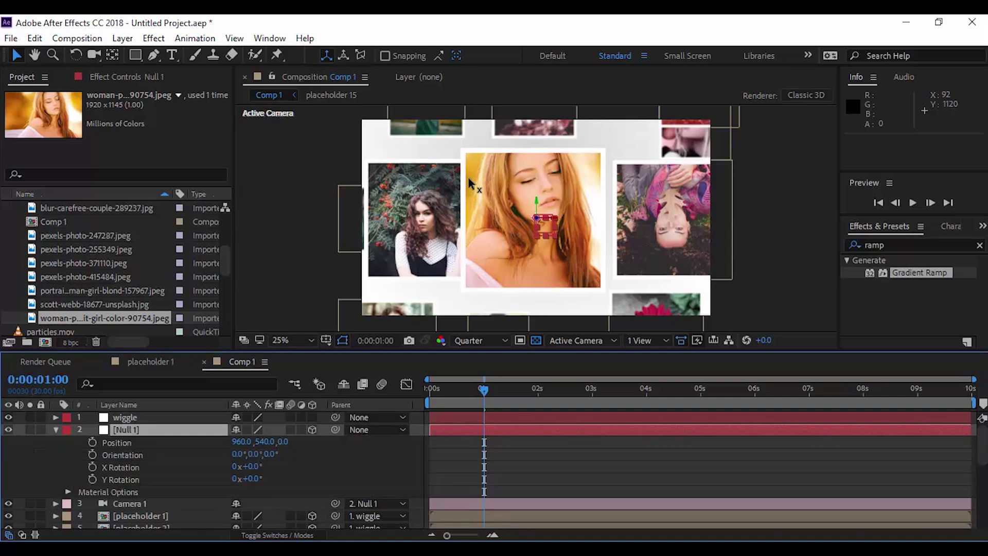
Keyframe Null 1's Position at 0:00:01:00, and set its Z position to 5687 at 0:00:00:00.
{"action": "key", "text": "alt+shift+p"}
{"action": "key", "text": "Home"}
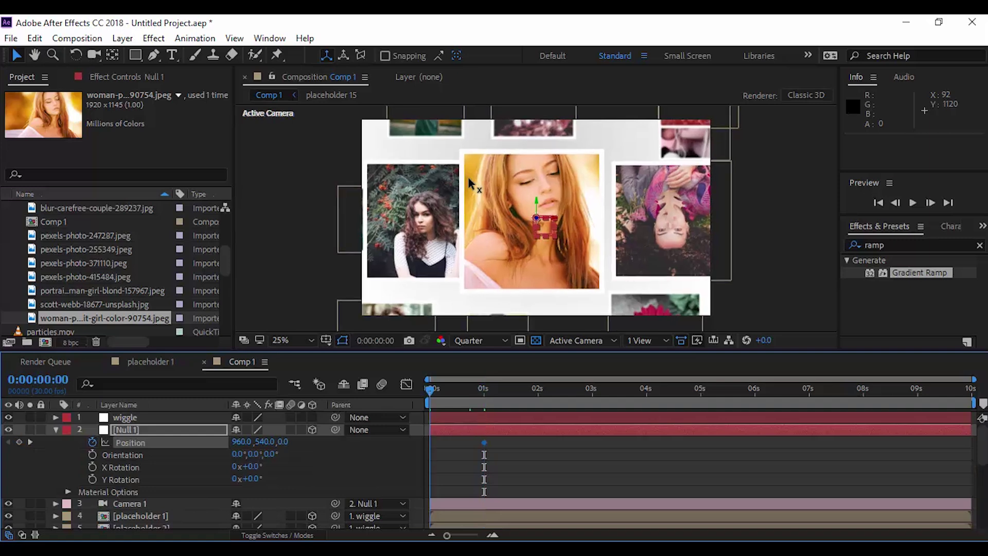
{"action": "mouse_move", "coordinate": [283, 441]}
{"action": "left_mouse_down"}
{"action": "mouse_move", "coordinate": [720, 442]}
{"action": "mouse_move", "coordinate": [600, 442]}
{"action": "left_mouse_up"}
{"action": "left_click_drag", "start_coordinate": [329, 441], "coordinate": [421, 442]}
Apply Easy Ease to Null 1's two Position keyframes and reshape the speed graph so it peaks early and slows gradually.
{"action": "right_click", "coordinate": [484, 443]}
{"action": "mouse_move", "coordinate": [545, 434]}
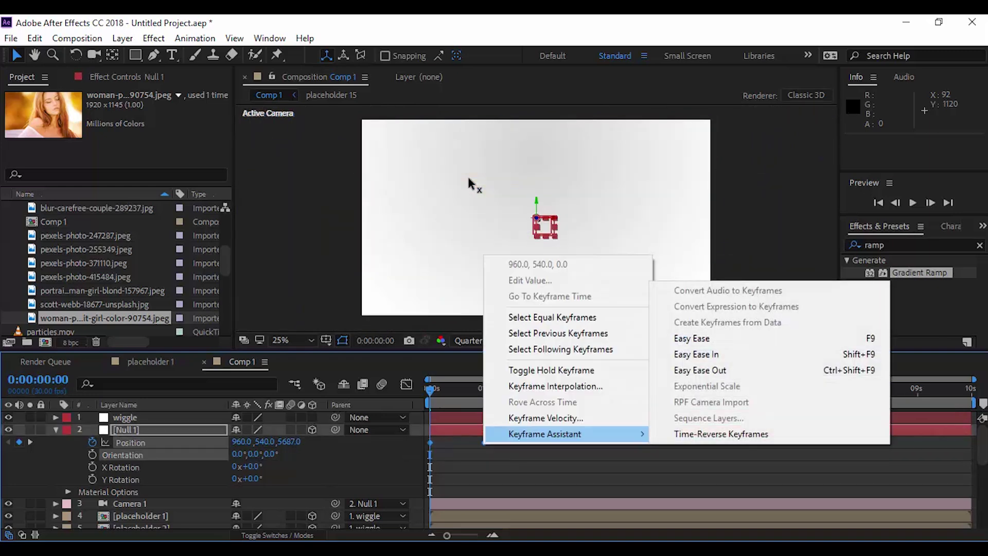
{"action": "left_click", "coordinate": [692, 339]}
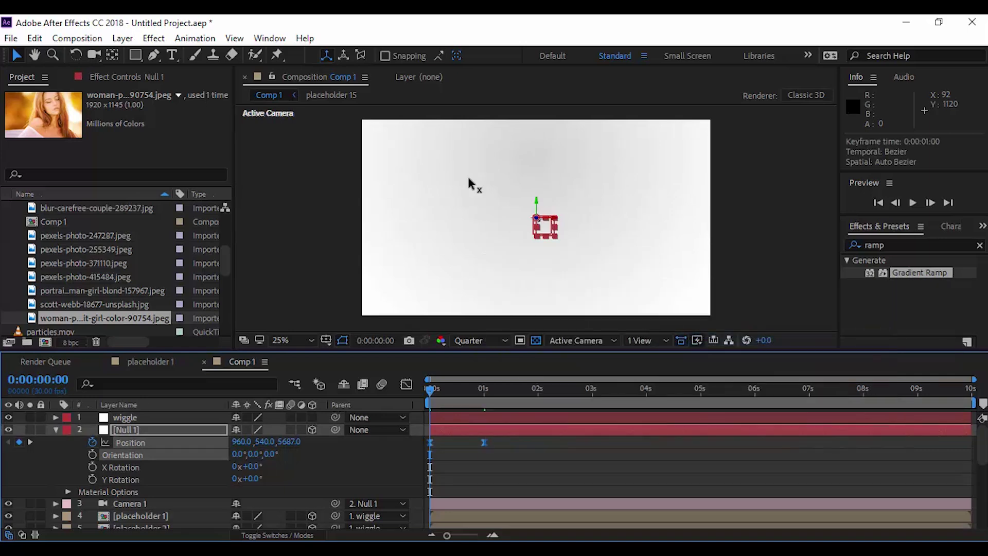
{"action": "key", "text": "shift+F3"}
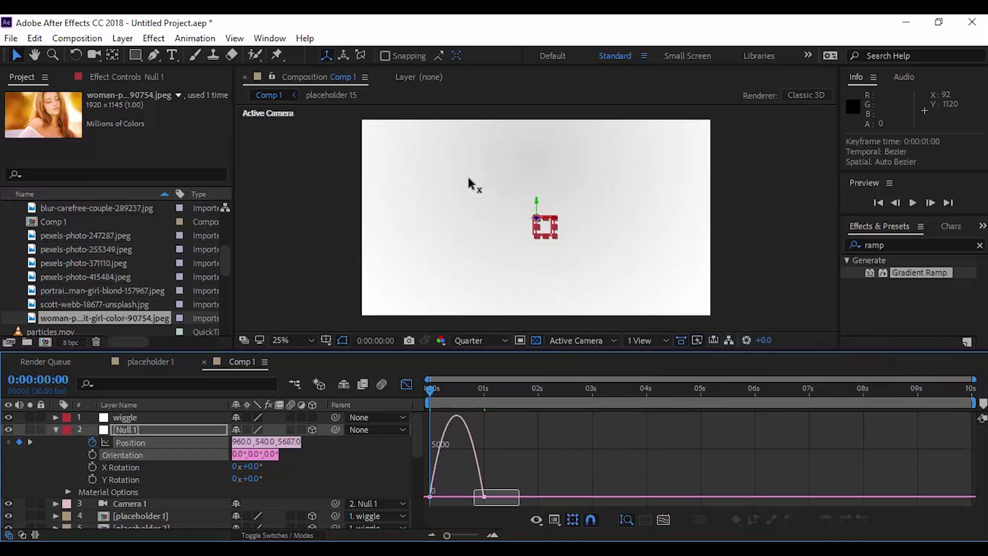
{"action": "left_click_drag", "start_coordinate": [474, 500], "coordinate": [446, 499]}
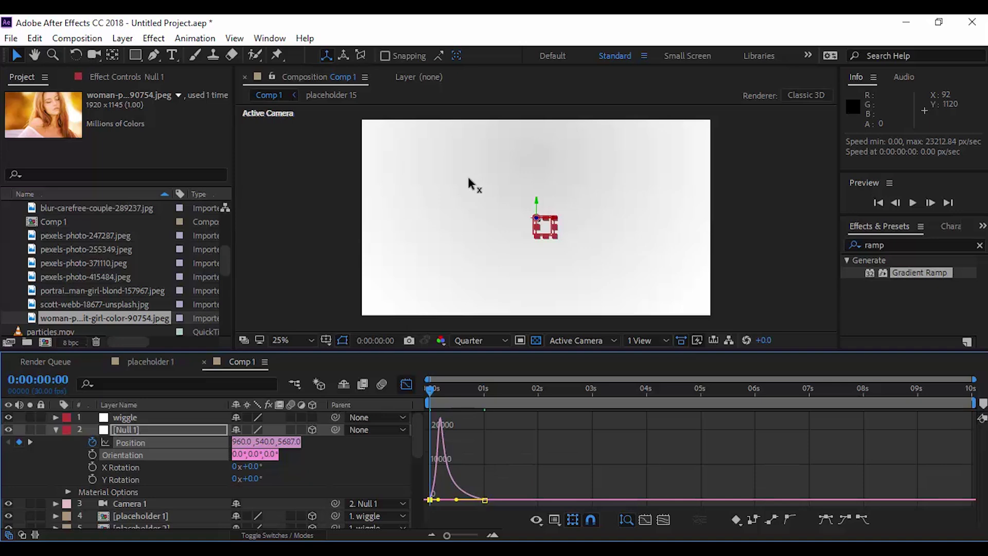
{"action": "key", "text": "shift+F3"}
Preview the opening camera move in Comp 1.
{"action": "key", "text": "space"}
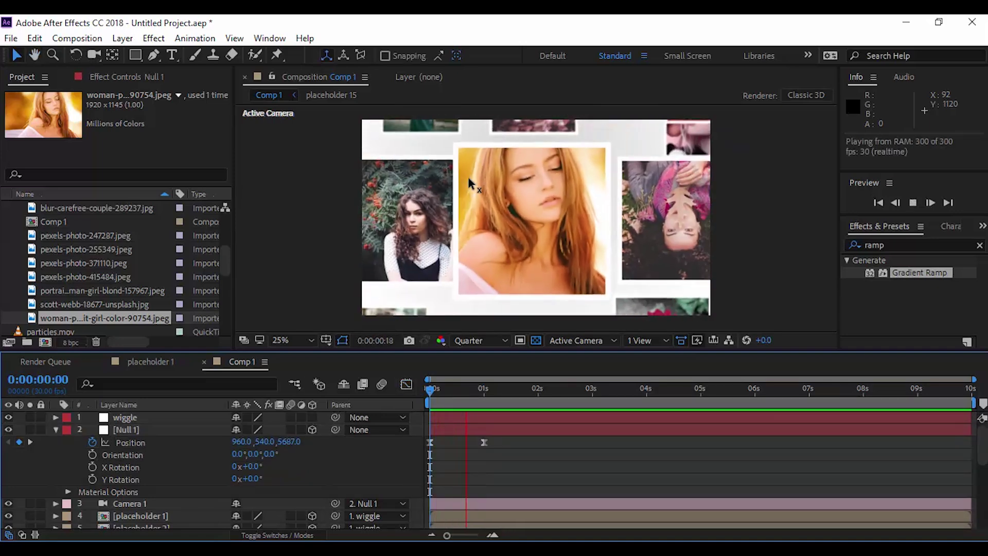
{"action": "key", "text": "space"}
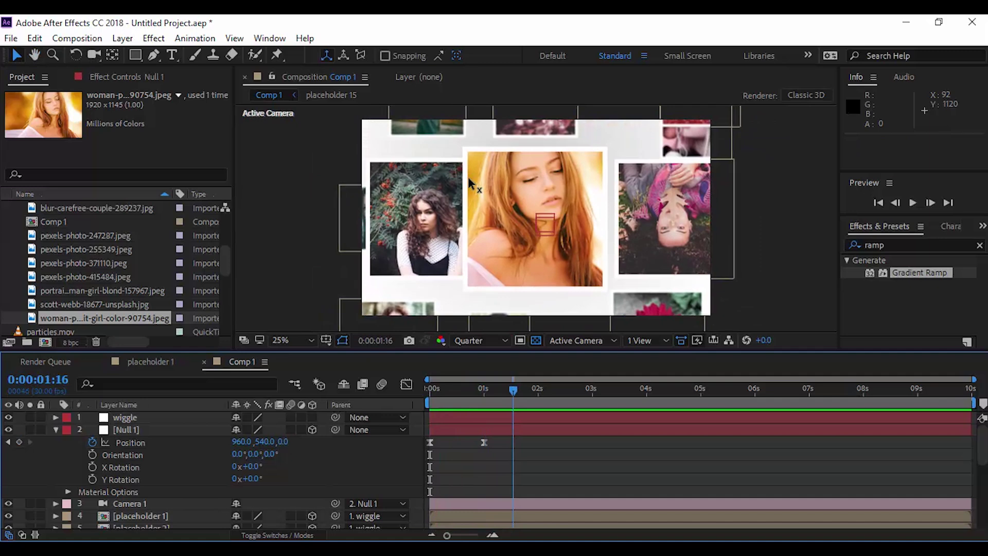
{"action": "key", "text": "space"}
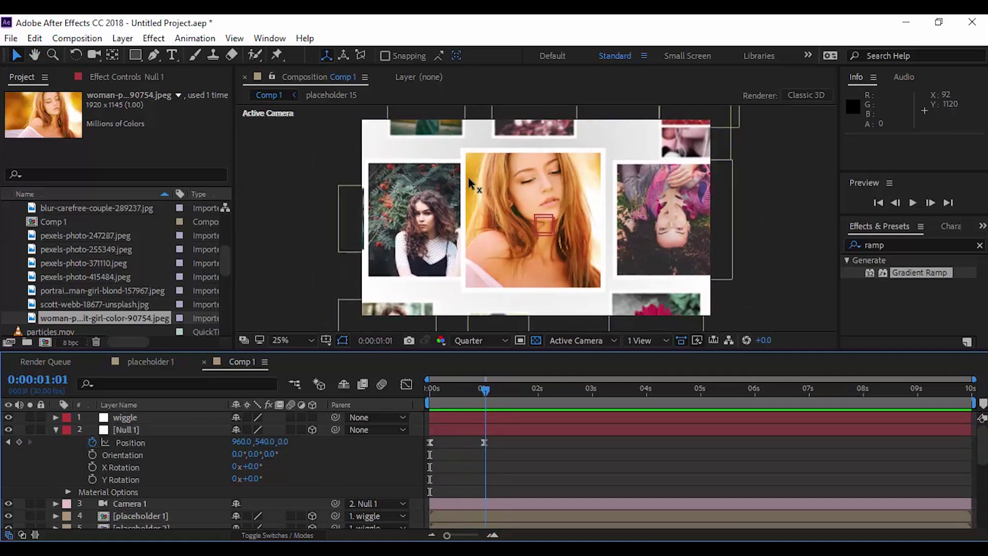
Add a Position keyframe to Null 1 at 0:00:01:20 that holds the camera on the first photo.
{"action": "key", "text": "equal"}
{"action": "key", "text": "equal"}
{"action": "key", "text": "Page_Up"}
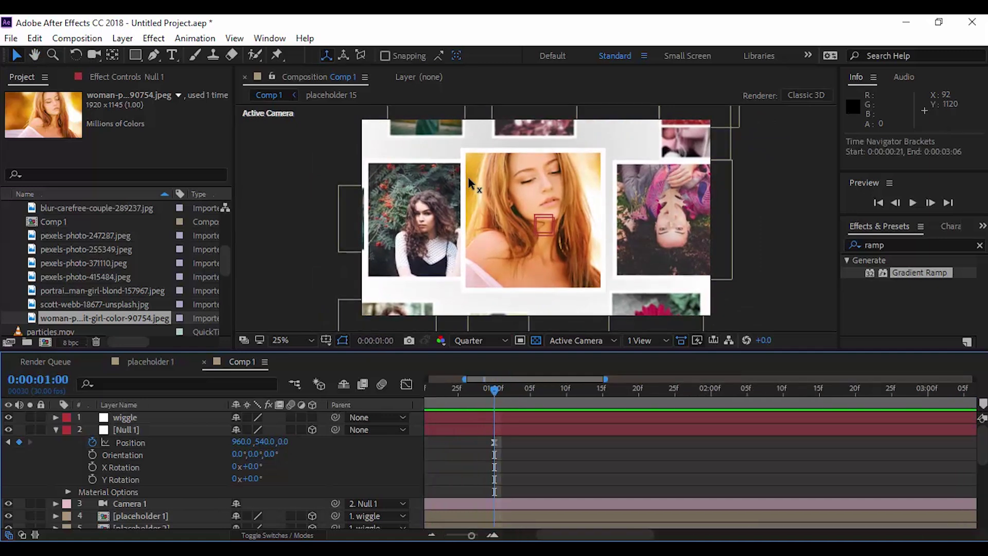
{"action": "key", "text": "shift+Page_Down"}
{"action": "key", "text": "shift+Page_Down"}
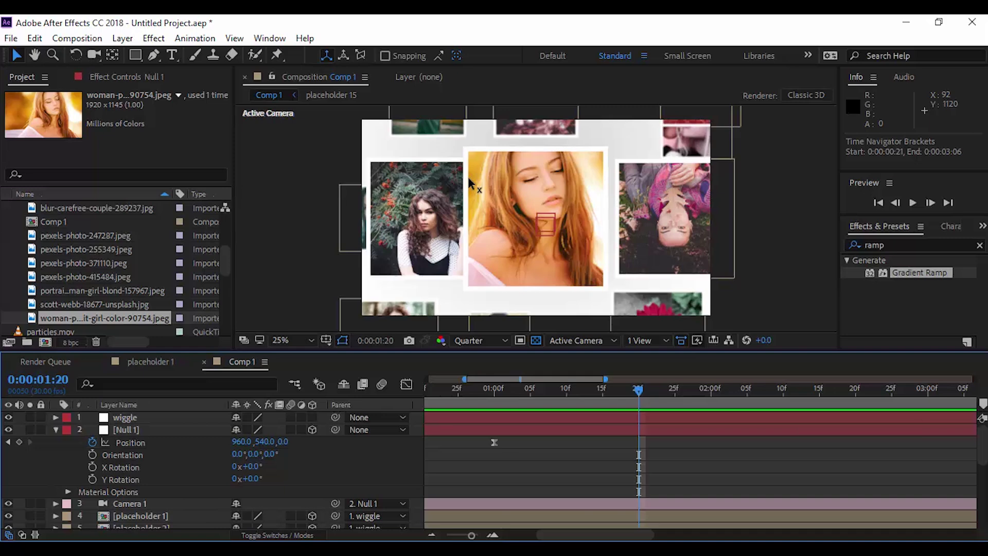
{"action": "key", "text": "alt+shift+p"}
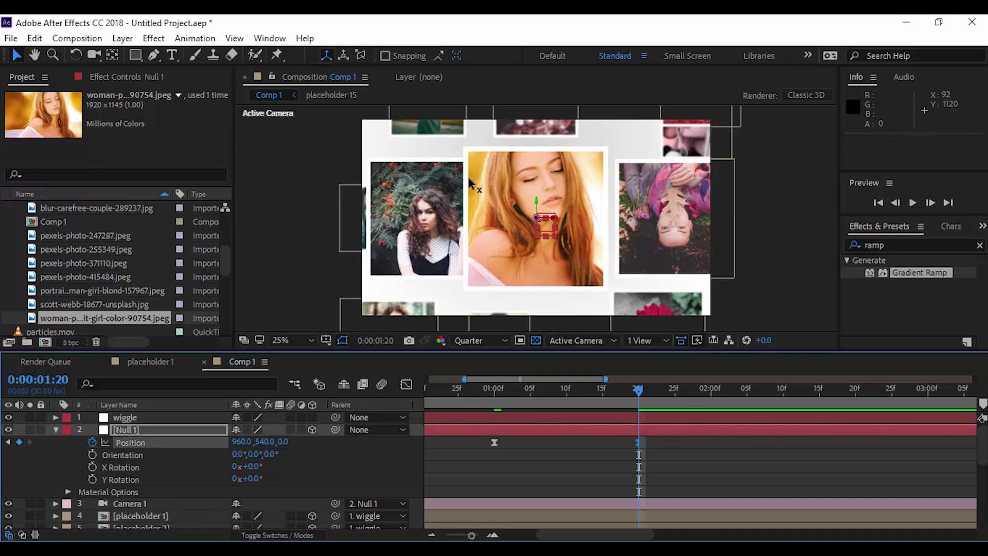
Show the title/action safe guides and keyframe Null 1's Position at 0:00:02:20 to 1861, 536, 811, framing the upside-down portrait.
{"action": "key", "text": "minus"}
{"action": "key", "text": "space"}
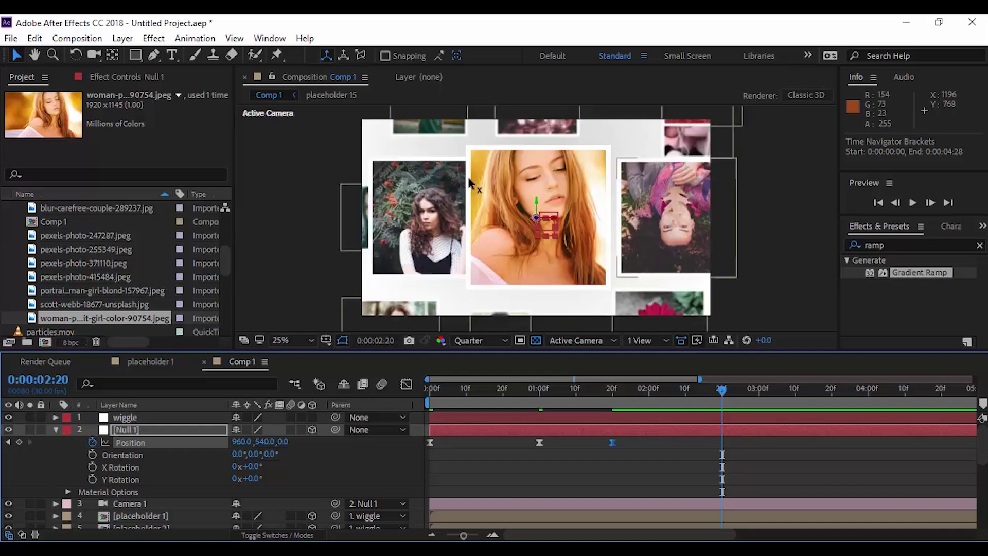
{"action": "left_click_drag", "start_coordinate": [264, 442], "coordinate": [800, 441]}
{"action": "mouse_move", "coordinate": [264, 441]}
{"action": "left_mouse_down"}
{"action": "mouse_move", "coordinate": [364, 442]}
{"action": "mouse_move", "coordinate": [225, 442]}
{"action": "mouse_move", "coordinate": [567, 442]}
{"action": "mouse_move", "coordinate": [543, 442]}
{"action": "left_mouse_up"}
{"action": "left_click", "coordinate": [327, 341]}
{"action": "left_click", "coordinate": [376, 357]}
{"action": "left_click_drag", "start_coordinate": [264, 441], "coordinate": [355, 442]}
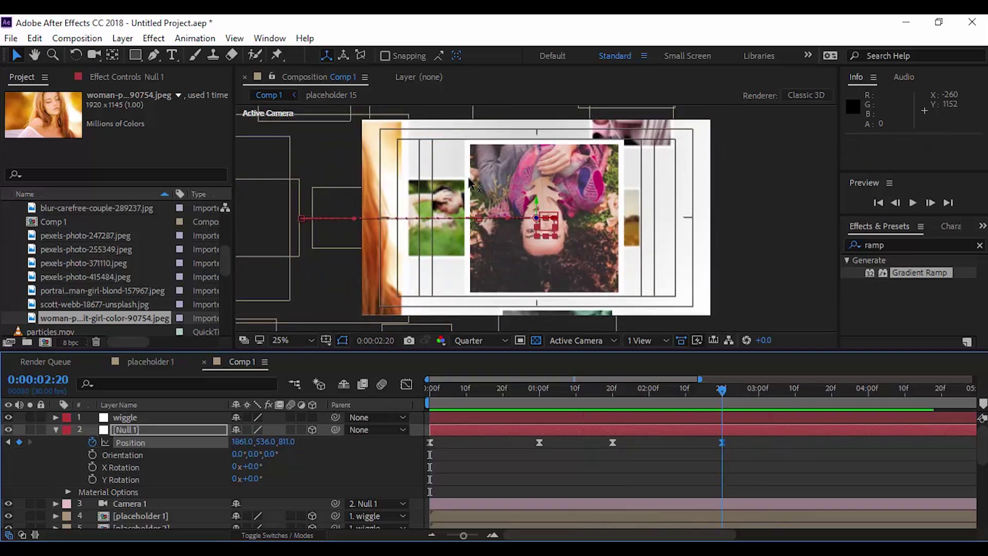
Add a holding Position keyframe to Null 1 at 0:00:03:10.
{"action": "left_click", "coordinate": [795, 390]}
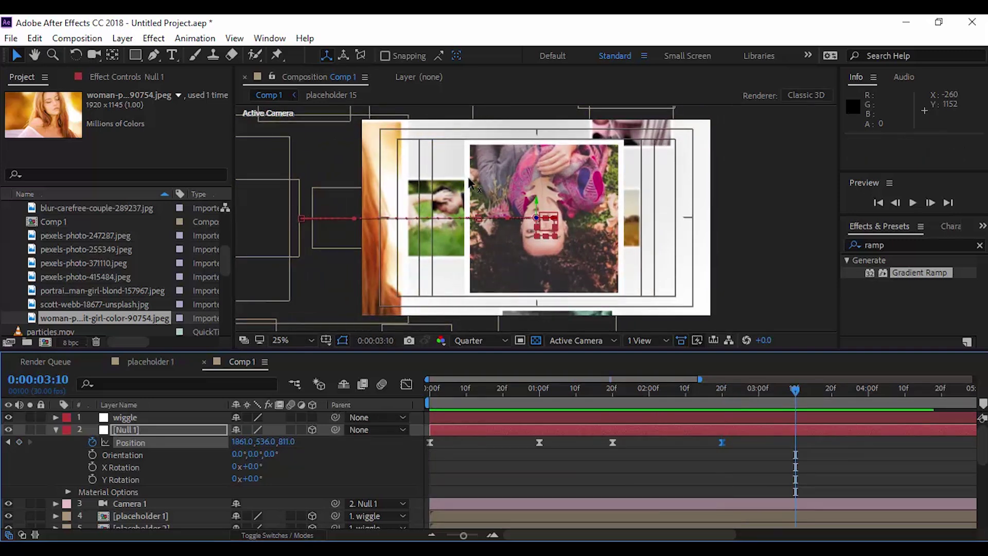
{"action": "left_click", "coordinate": [19, 442]}
{"action": "key", "text": "space"}
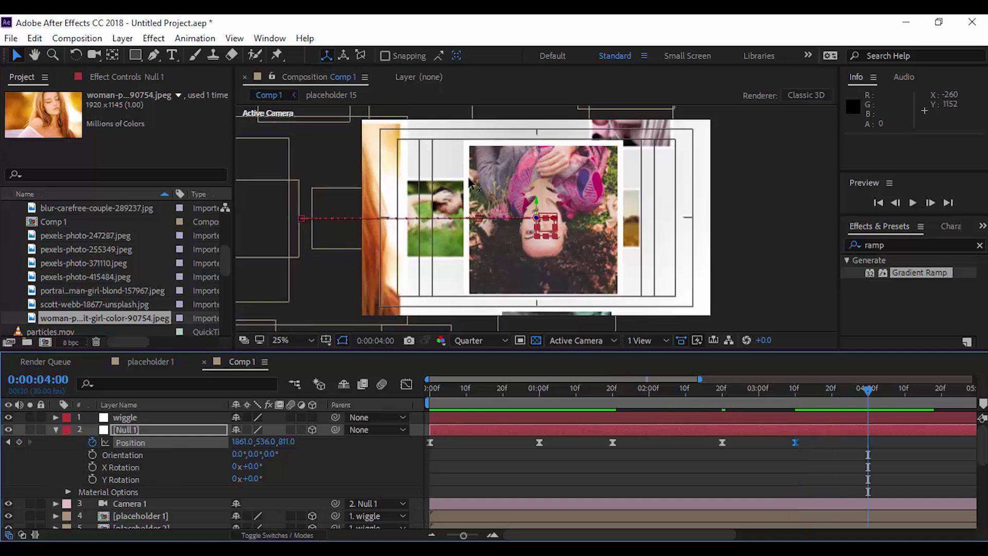
Keyframe Null 1's Position at 0:00:04:10 with X 1979 and Y 1547 to frame the red flower photo, and preview the move.
{"action": "left_click_drag", "start_coordinate": [287, 442], "coordinate": [136, 442]}
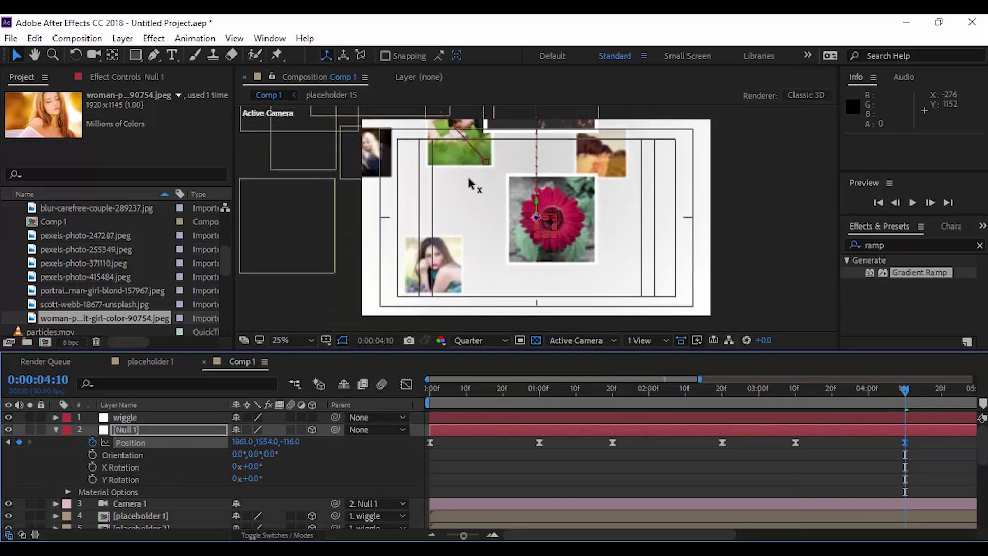
{"action": "key", "text": "period"}
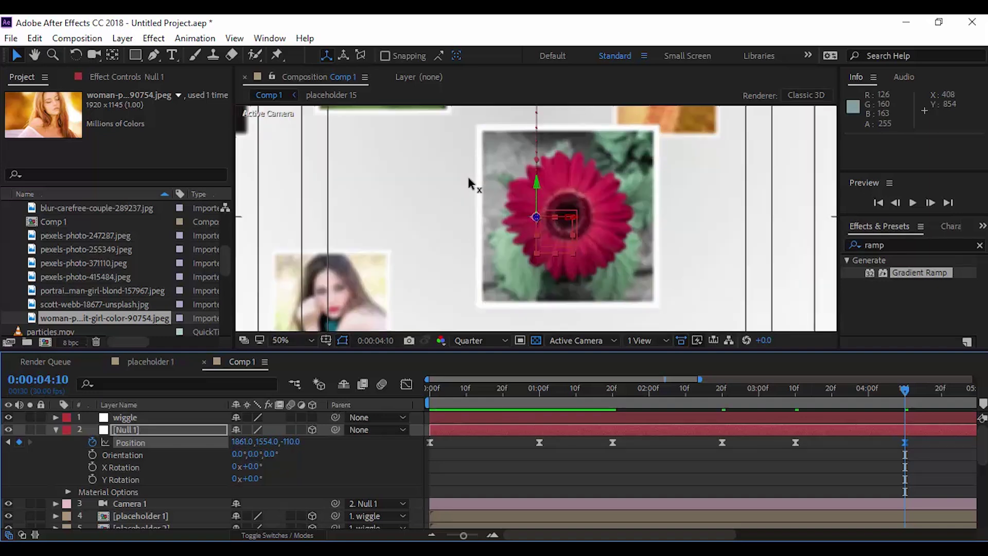
{"action": "key", "text": "comma"}
{"action": "left_click_drag", "start_coordinate": [242, 442], "coordinate": [401, 442]}
{"action": "key", "text": "space"}
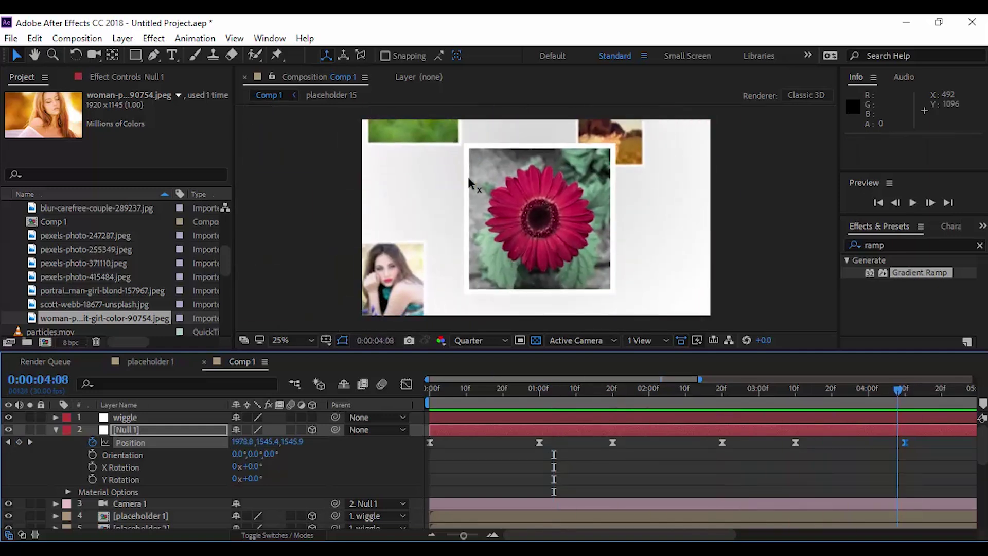
{"action": "key", "text": "space"}
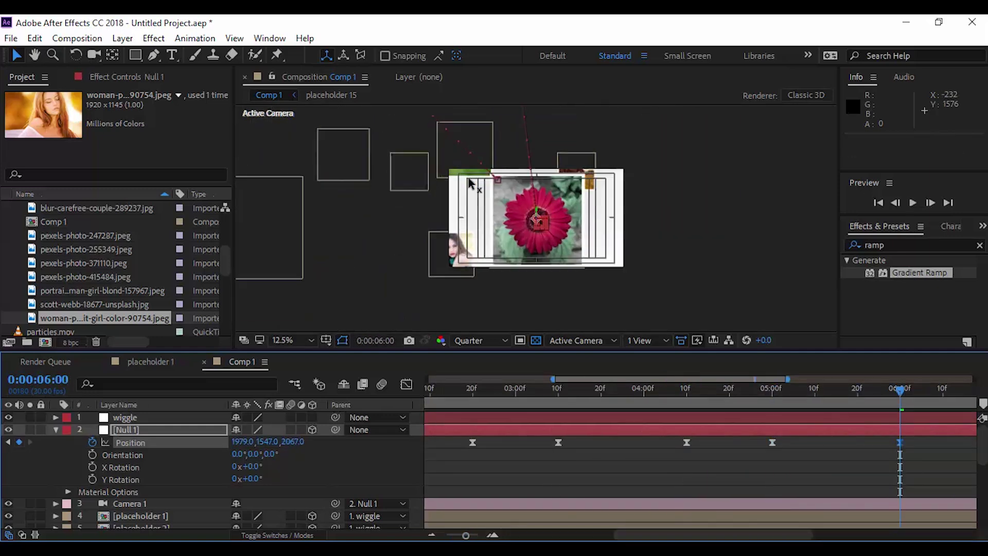
Keyframe Null 1's Position at 0:00:06:00 to -228, 1609, 1510, framing the woman in the striped shirt, and preview the camera moves.
{"action": "mouse_move", "coordinate": [290, 441]}
{"action": "left_mouse_down"}
{"action": "mouse_move", "coordinate": [180, 441]}
{"action": "mouse_move", "coordinate": [330, 441]}
{"action": "left_mouse_up"}
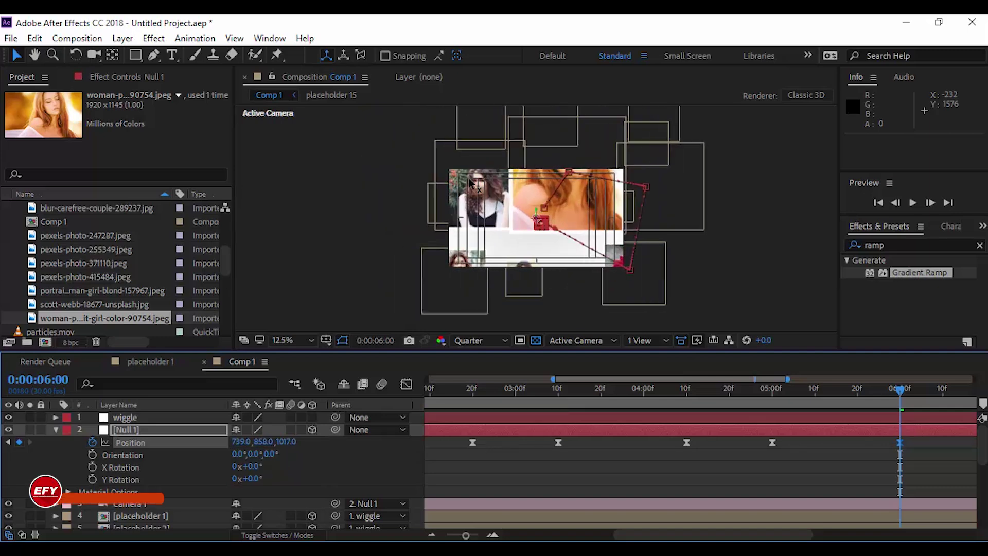
{"action": "left_click_drag", "start_coordinate": [241, 442], "coordinate": [205, 441]}
{"action": "left_click_drag", "start_coordinate": [287, 442], "coordinate": [237, 442]}
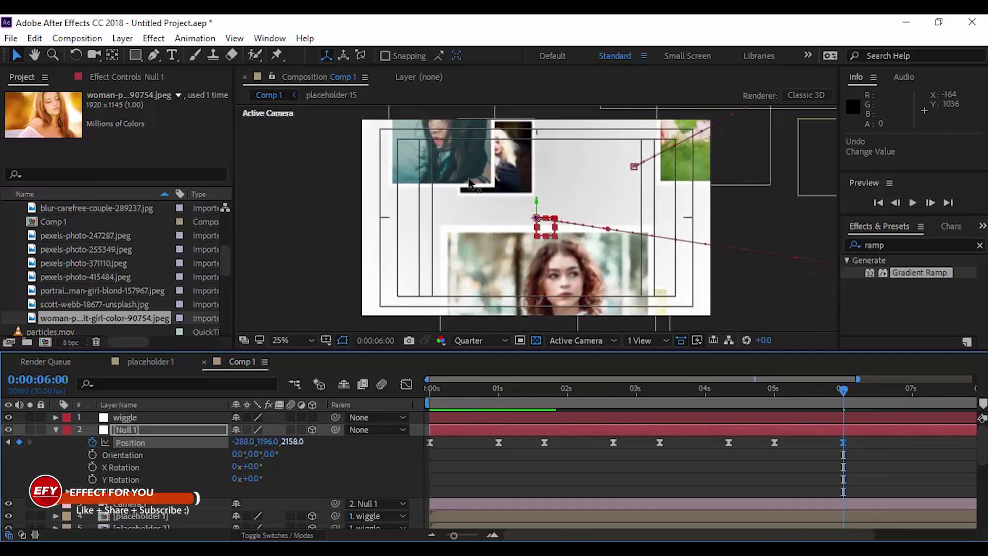
{"action": "left_click_drag", "start_coordinate": [267, 441], "coordinate": [294, 442]}
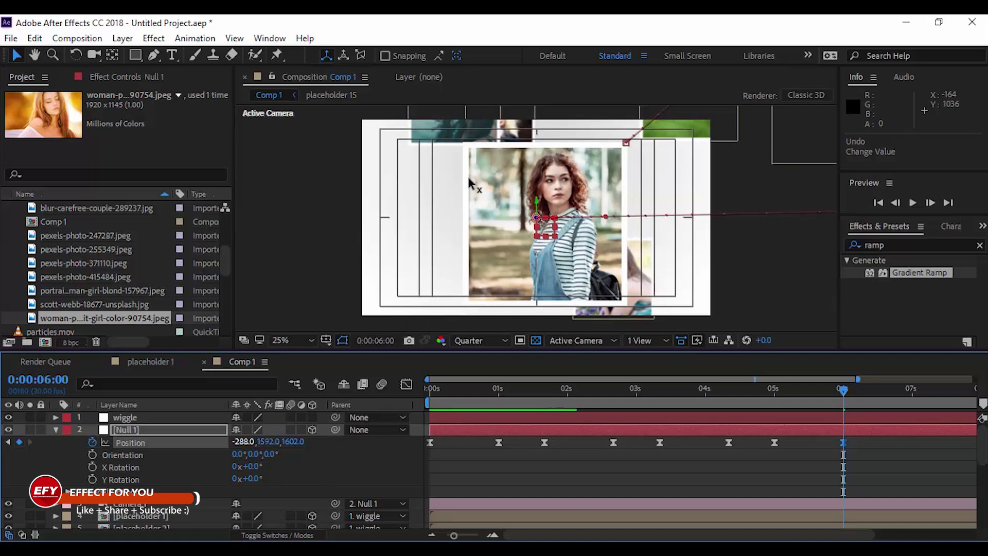
{"action": "key", "text": "space"}
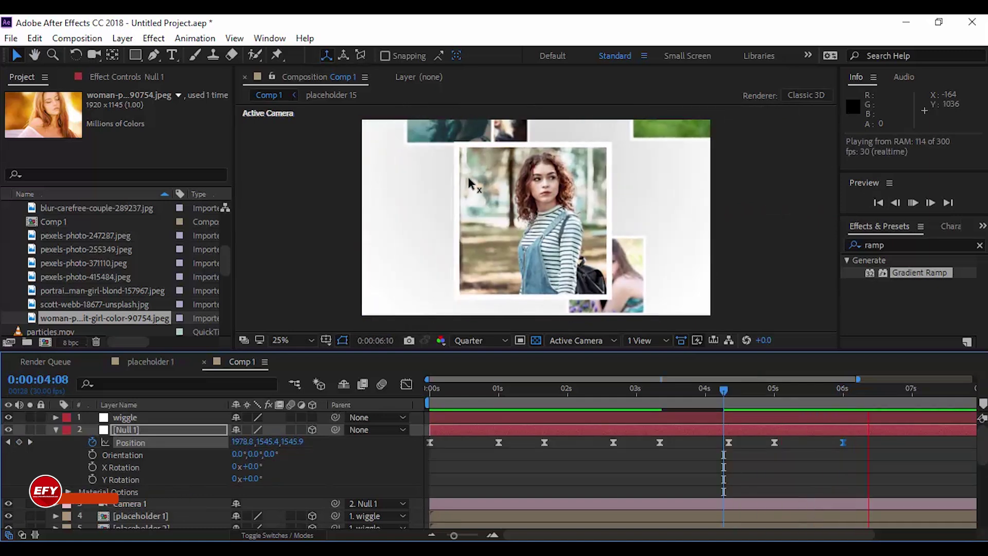
{"action": "key", "text": "space"}
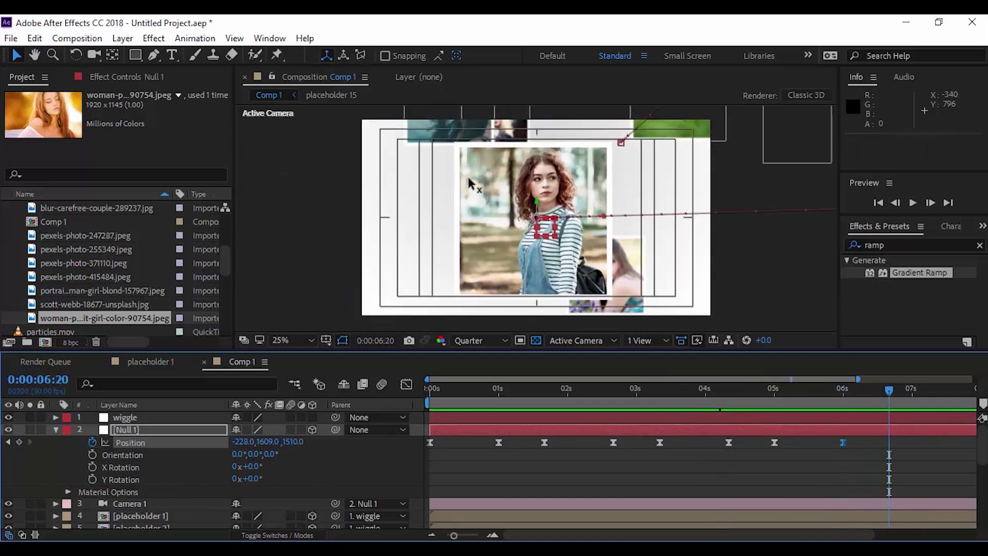
End Comp 1's work area at 0:00:06:20 and collapse Null 1's properties.
{"action": "key", "text": "d"}
{"action": "key", "text": "minus"}
{"action": "key", "text": "u"}
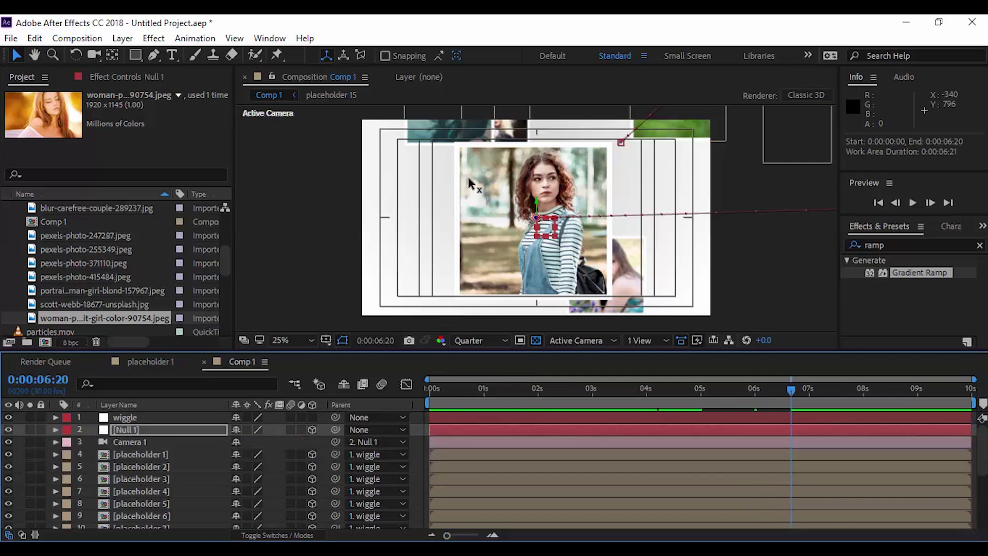
{"action": "key", "text": "n"}
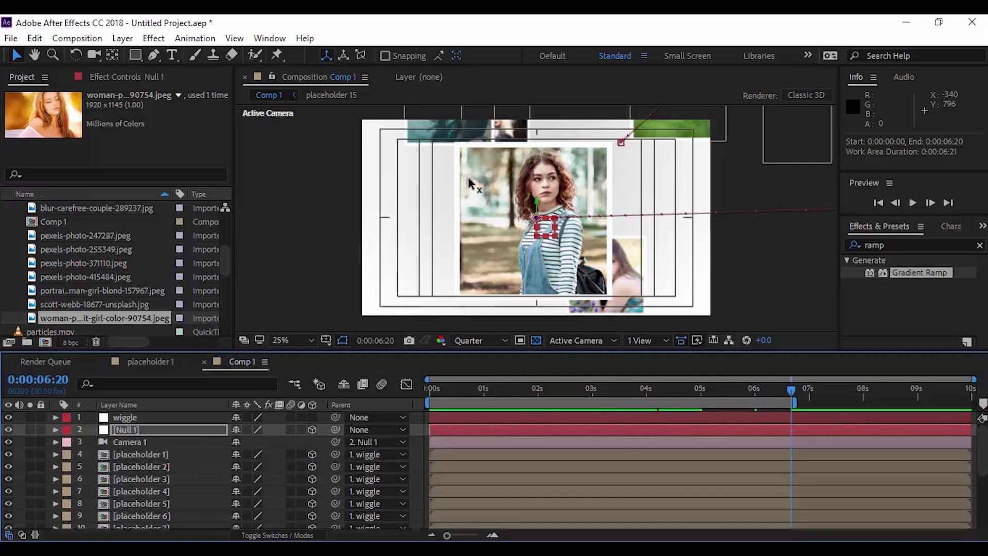
Add particles.mov to Comp 1 between Camera 1 and placeholder 1, and set its blending mode to Screen.
{"action": "scroll", "coordinate": [113, 268], "scroll_direction": "down", "scroll_amount": 2}
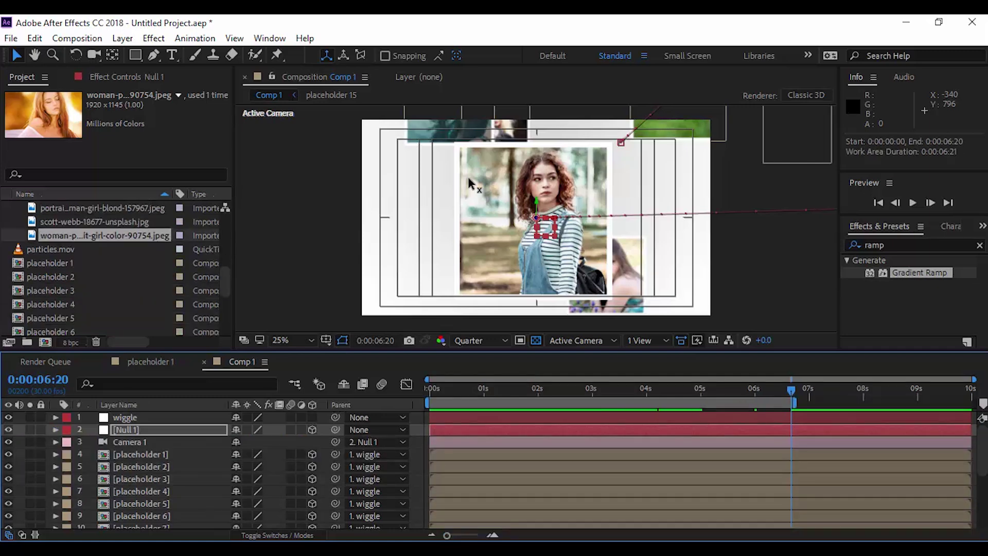
{"action": "left_click_drag", "start_coordinate": [51, 249], "coordinate": [159, 448]}
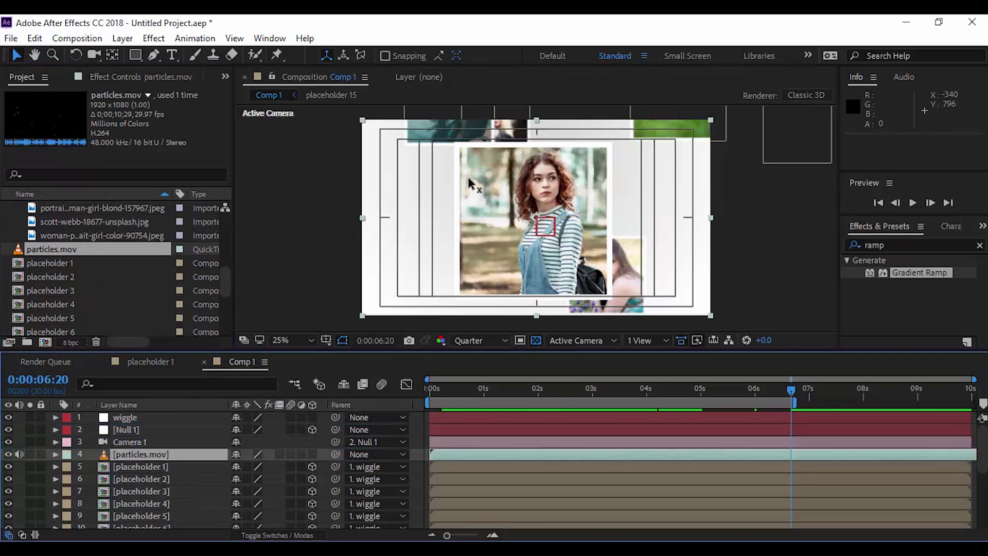
{"action": "left_click", "coordinate": [277, 536]}
{"action": "left_click", "coordinate": [262, 455]}
{"action": "key", "text": "Down"}
{"action": "key", "text": "Down"}
{"action": "key", "text": "Down"}
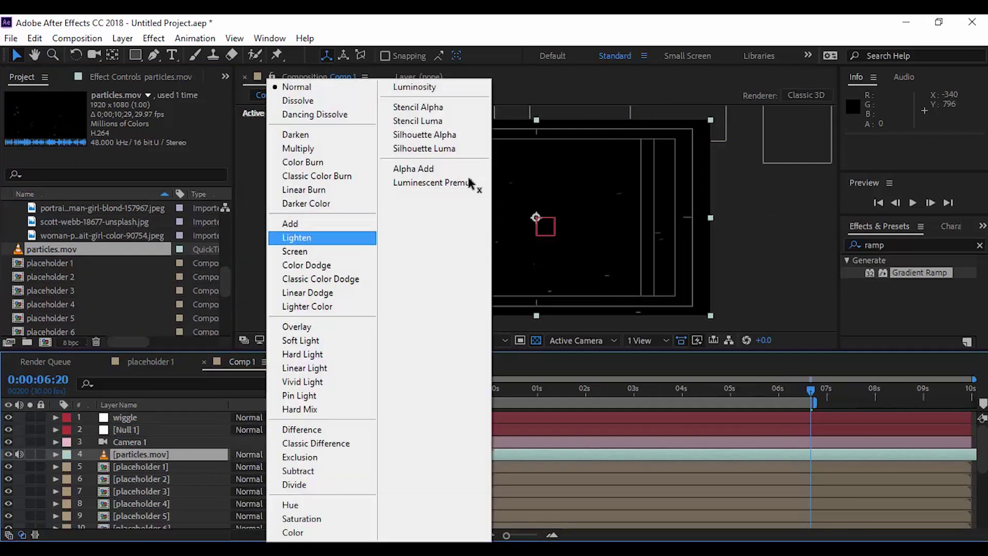
{"action": "key", "text": "Return"}
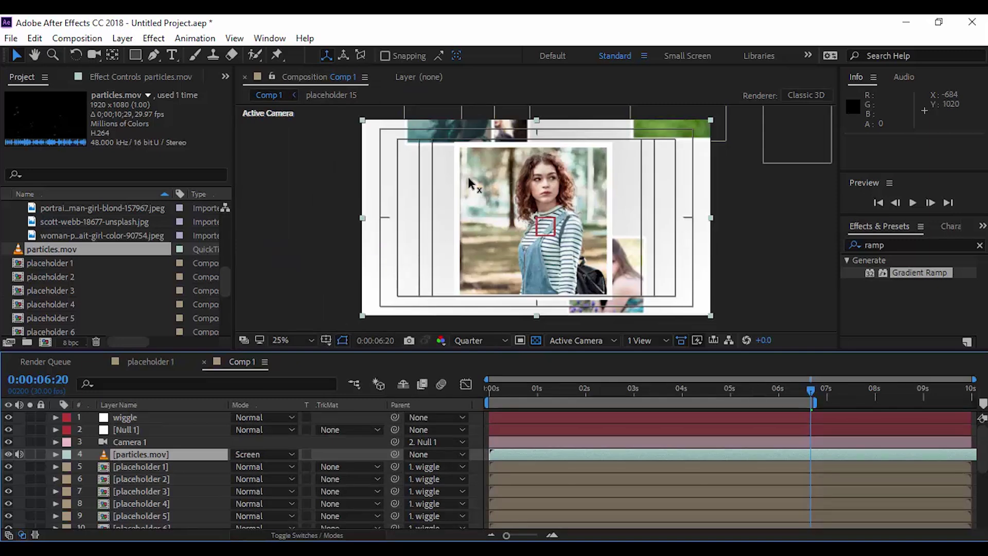
Add 05 Blue Glisten Transition.mp4 to Comp 1 directly below Camera 1 and scale it to 51%.
{"action": "scroll", "coordinate": [111, 271], "scroll_direction": "up", "scroll_amount": 6}
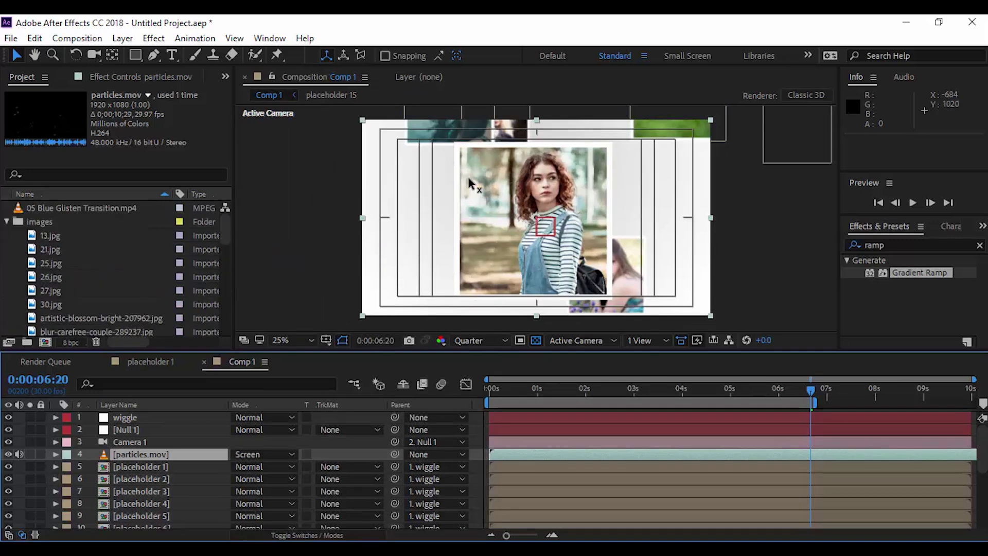
{"action": "left_click", "coordinate": [7, 222]}
{"action": "left_click", "coordinate": [82, 208]}
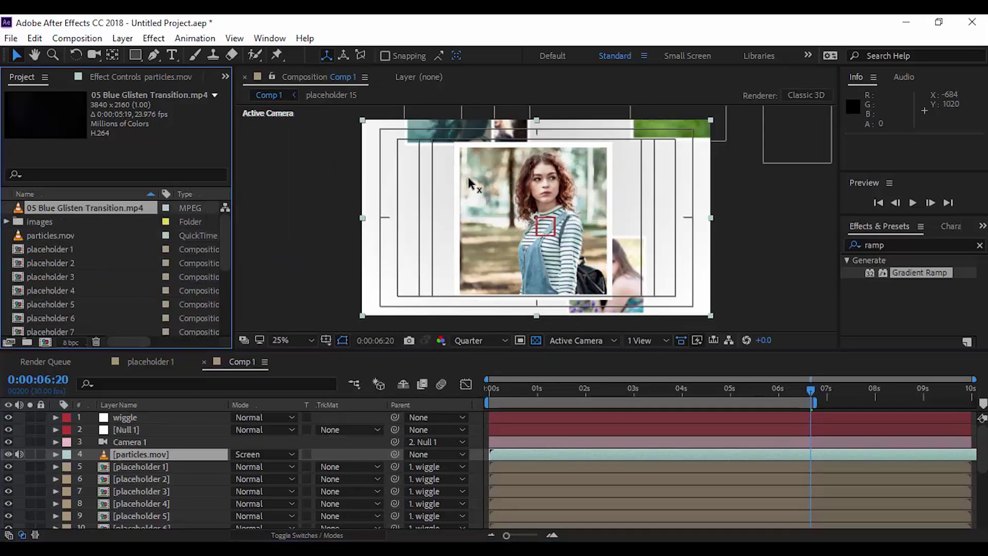
{"action": "left_click_drag", "start_coordinate": [82, 208], "coordinate": [134, 449]}
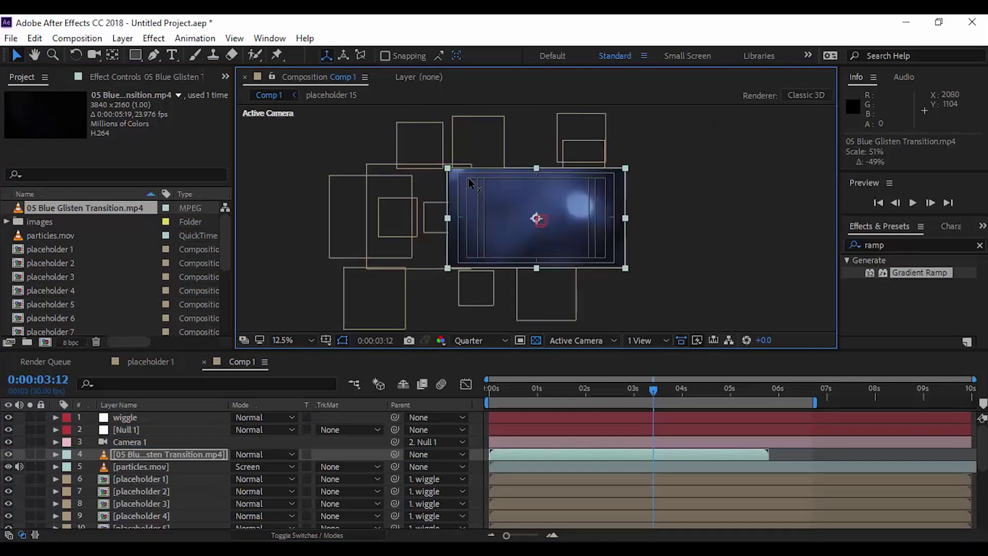
Set the Blue Glisten Transition layer's blending mode to Add and its opacity to 20%.
{"action": "left_click", "coordinate": [267, 455]}
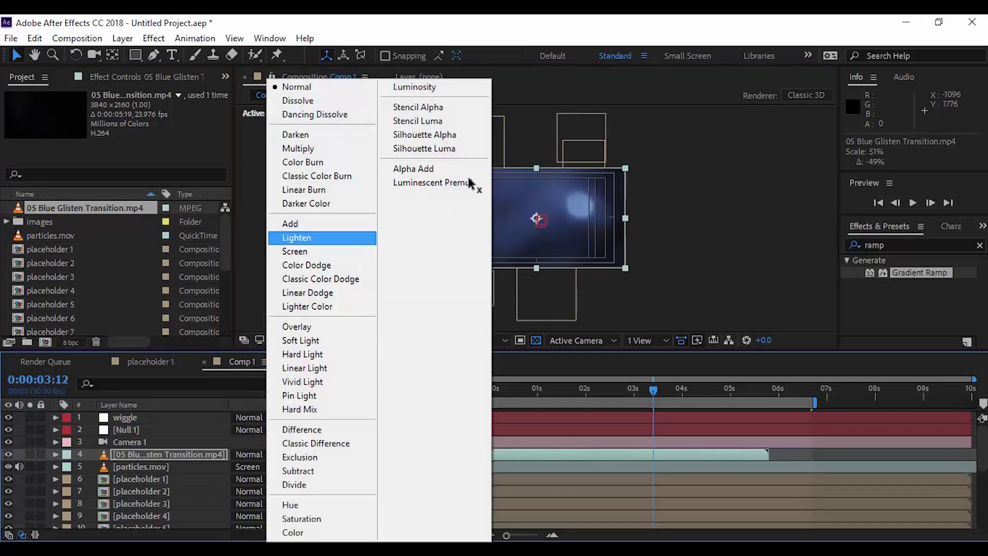
{"action": "left_click", "coordinate": [290, 224]}
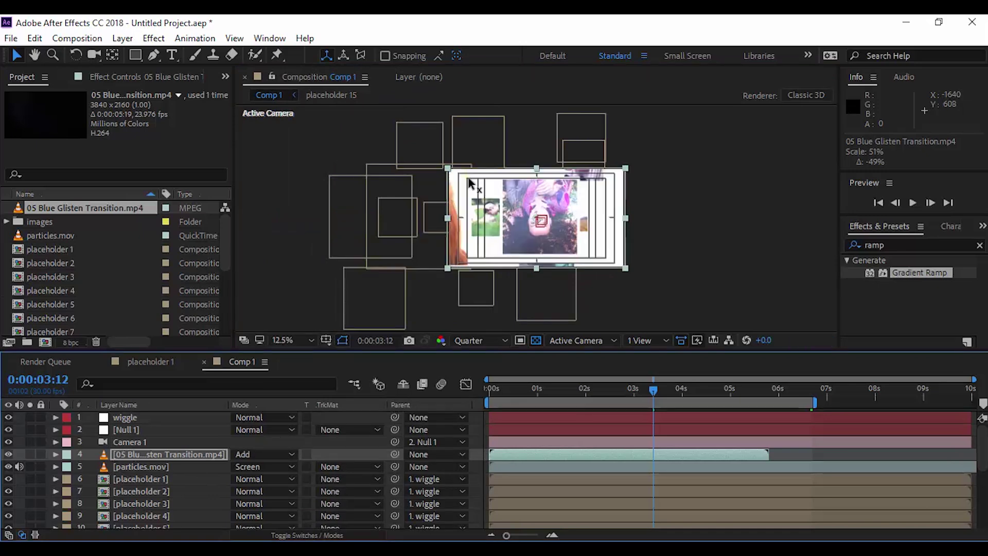
{"action": "key", "text": "t"}
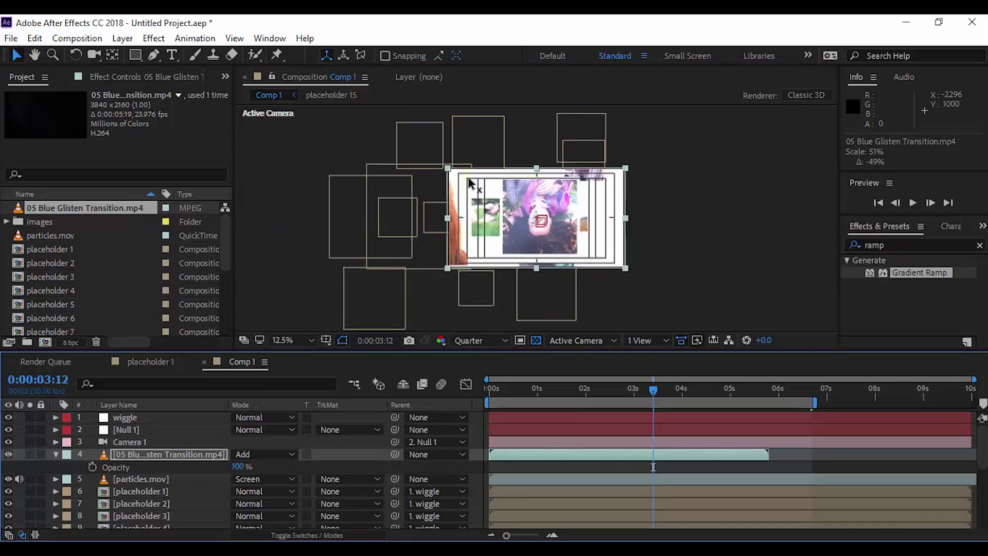
{"action": "type", "text": "20"}
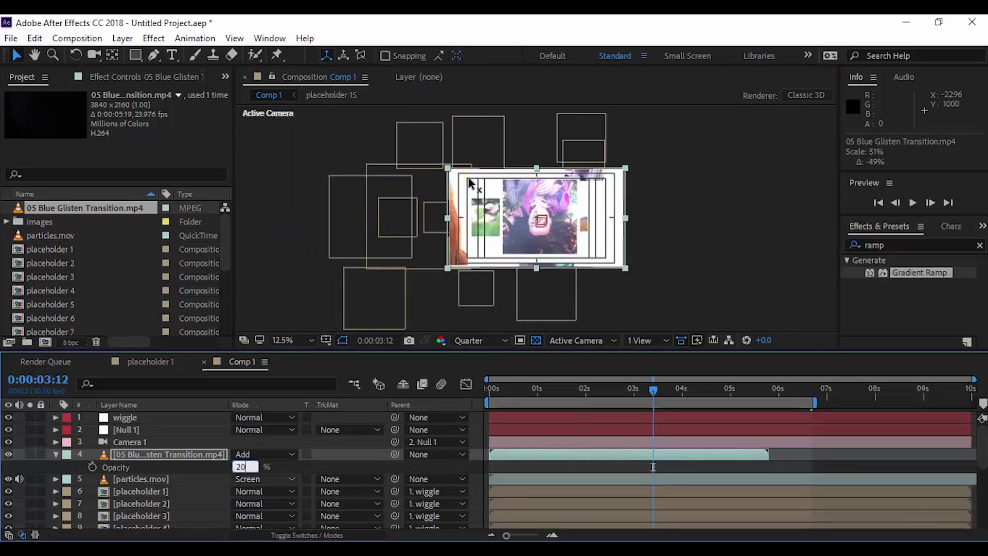
{"action": "key", "text": "Return"}
{"action": "key", "text": "t"}
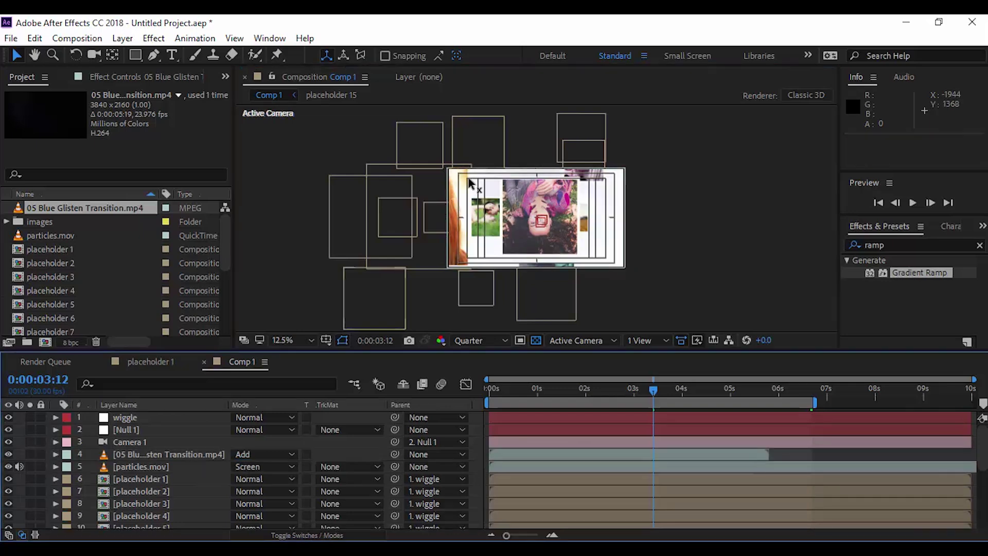
Duplicate the Blue Glisten Transition layer and shift the copy in time to start at 0:00:05:04.
{"action": "key", "text": "period"}
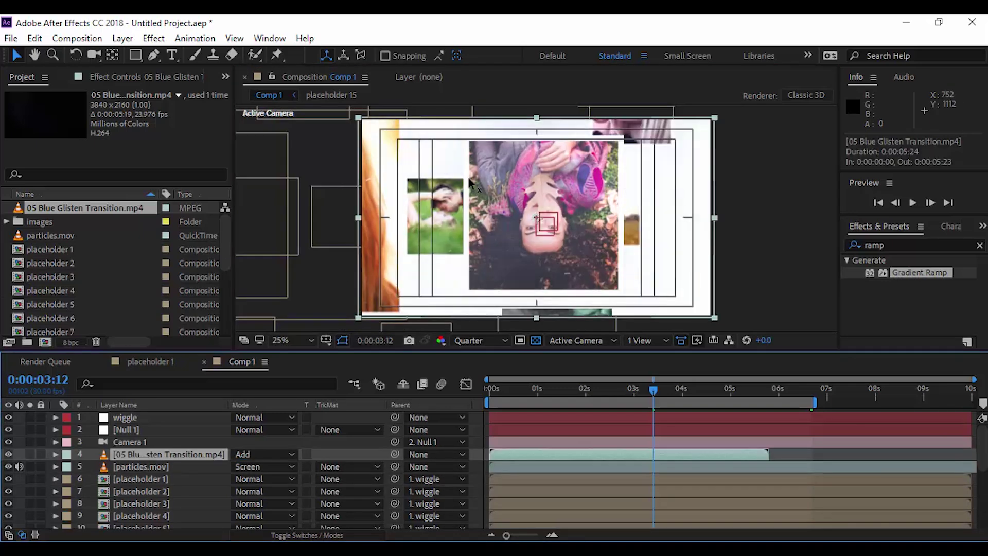
{"action": "key", "text": "ctrl+d"}
{"action": "left_click_drag", "start_coordinate": [526, 455], "coordinate": [776, 454]}
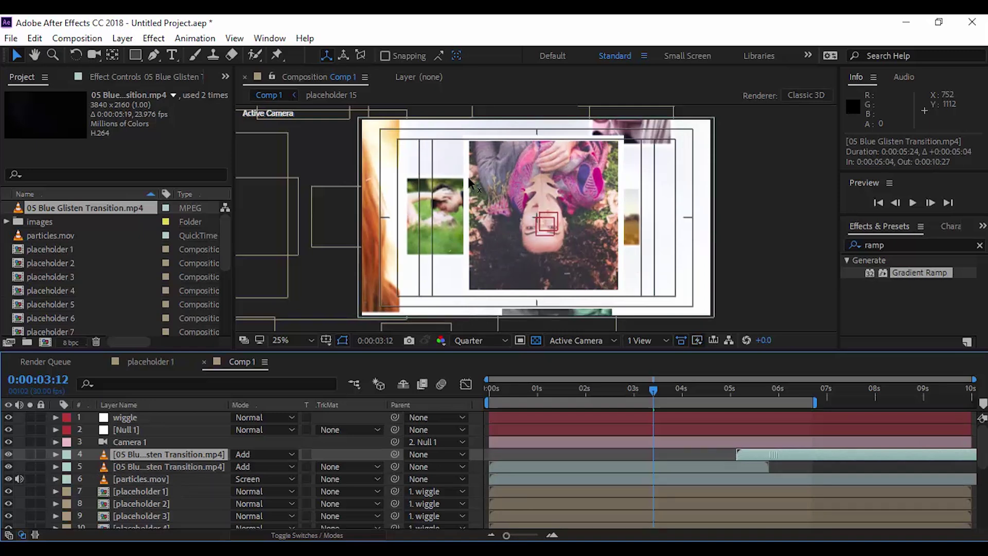
Duplicate both Blue Glisten Transition layers and place the copies between placeholder 15 and bg.
{"action": "key", "text": "ctrl+shift+Down"}
{"action": "key", "text": "ctrl+d"}
{"action": "scroll", "coordinate": [45, 490], "scroll_direction": "down", "scroll_amount": 3}
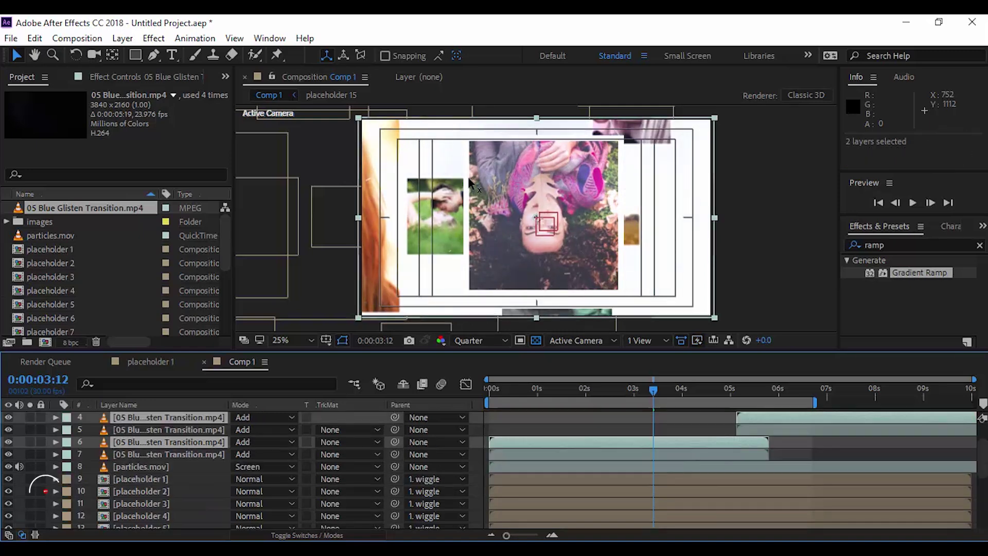
{"action": "left_click_drag", "start_coordinate": [169, 443], "coordinate": [137, 516]}
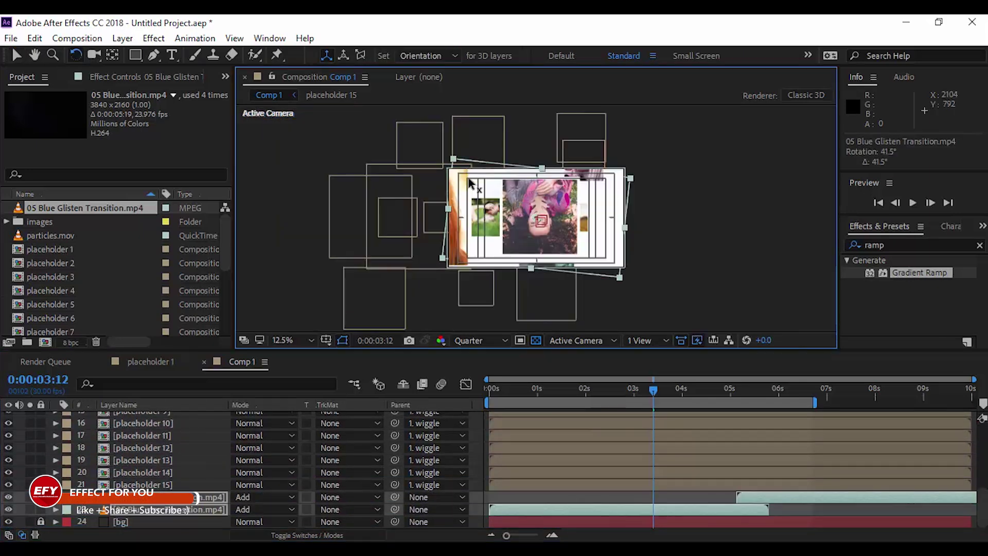
Rotate the two Blue Glisten Transition copies above bg by 180°.
{"action": "left_click_drag", "start_coordinate": [625, 209], "coordinate": [549, 307]}
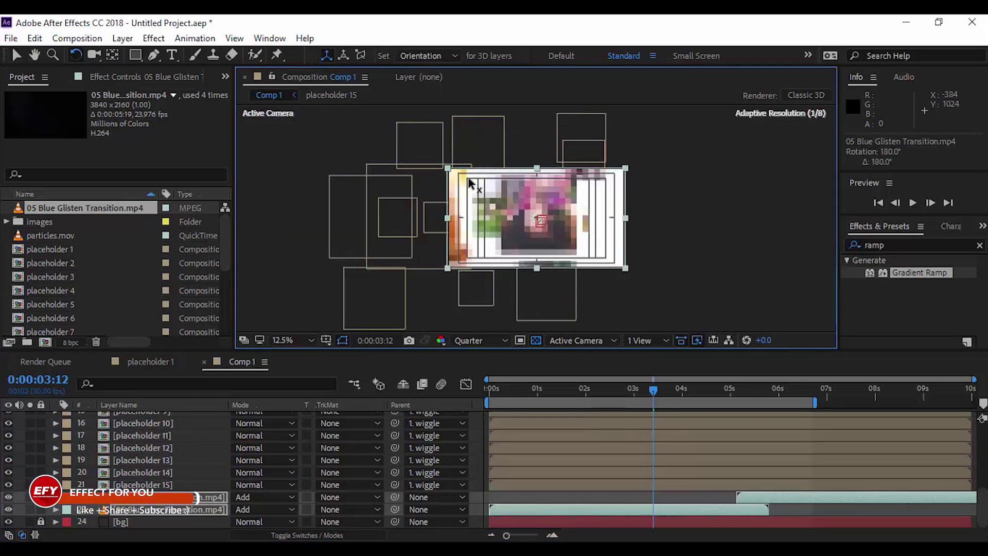
{"action": "key", "text": "v"}
{"action": "key", "text": "period"}
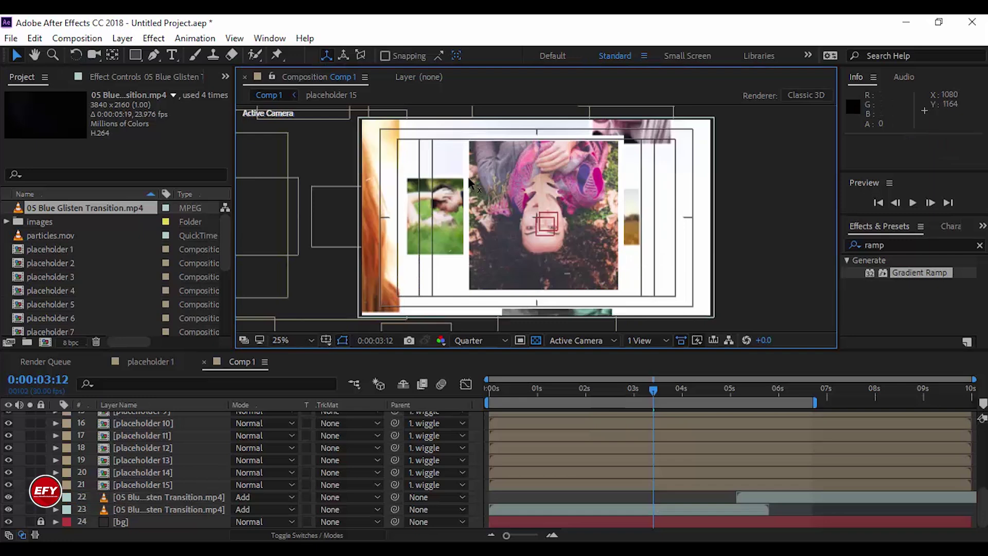
Enable motion blur for Comp 1 and start selecting the placeholder layers from placeholder 15.
{"action": "left_click_drag", "start_coordinate": [473, 351], "coordinate": [474, 390]}
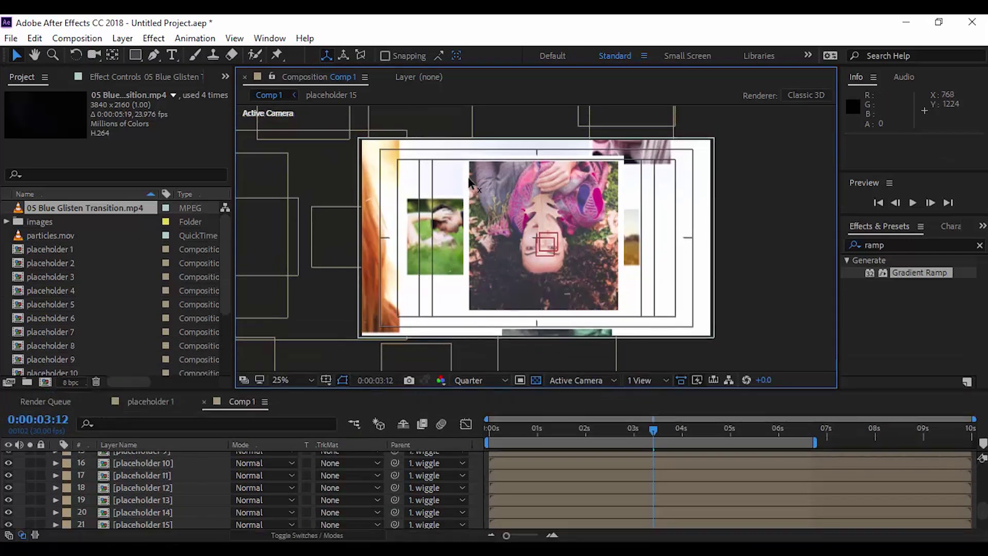
{"action": "key", "text": "space"}
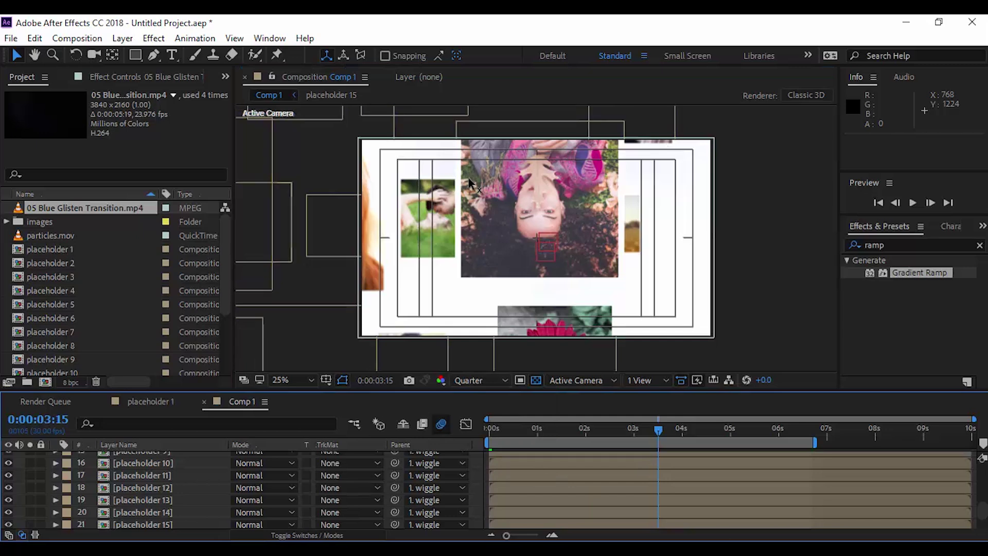
{"action": "scroll", "coordinate": [141, 489], "scroll_direction": "down", "scroll_amount": 2}
{"action": "left_click", "coordinate": [141, 484]}
{"action": "scroll", "coordinate": [141, 484], "scroll_direction": "up", "scroll_amount": 4}
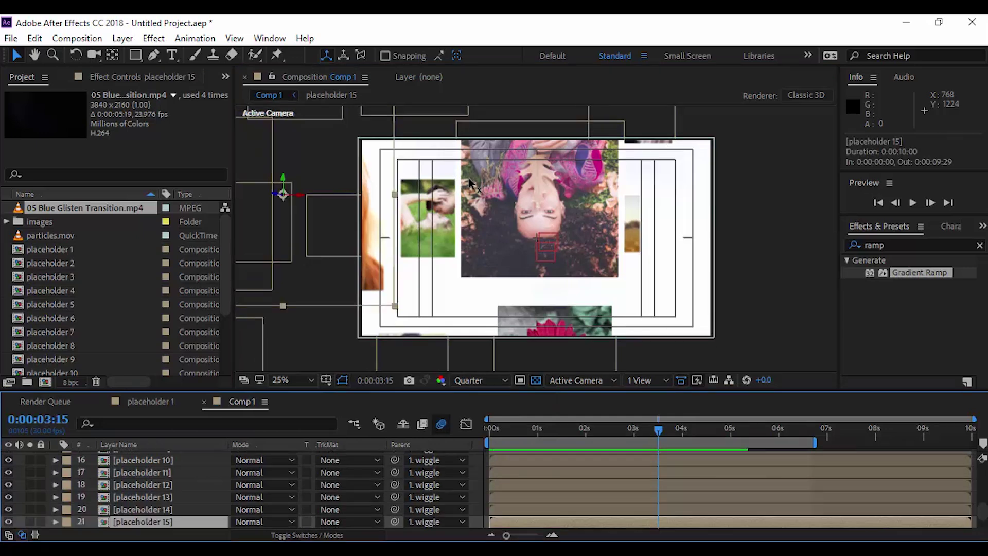